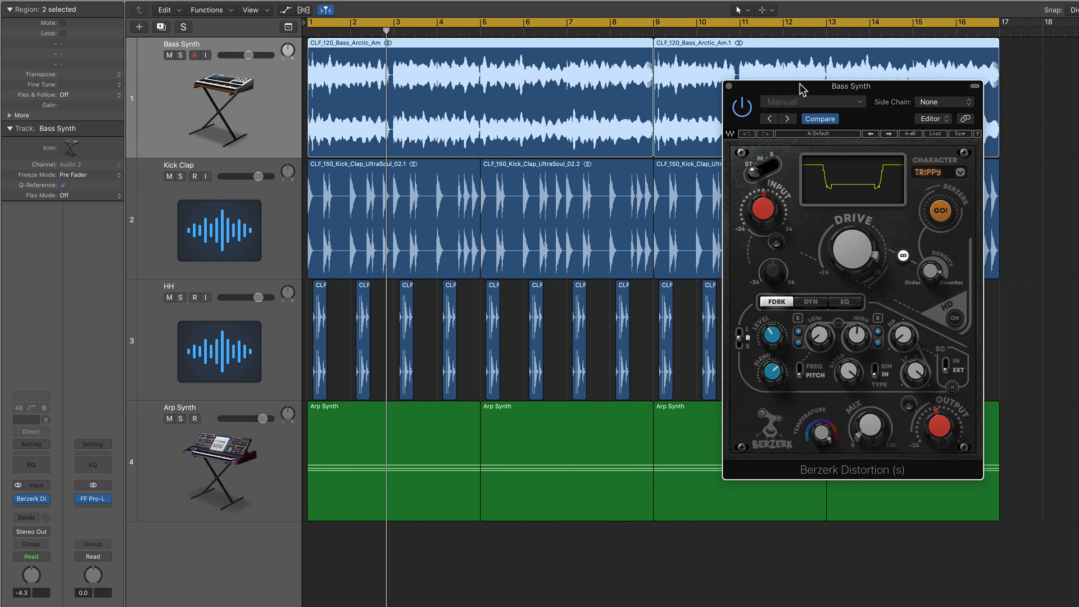
# Play the full arrangement, then solo the Bass Synth track and play it on its own.
pyautogui.press('space')
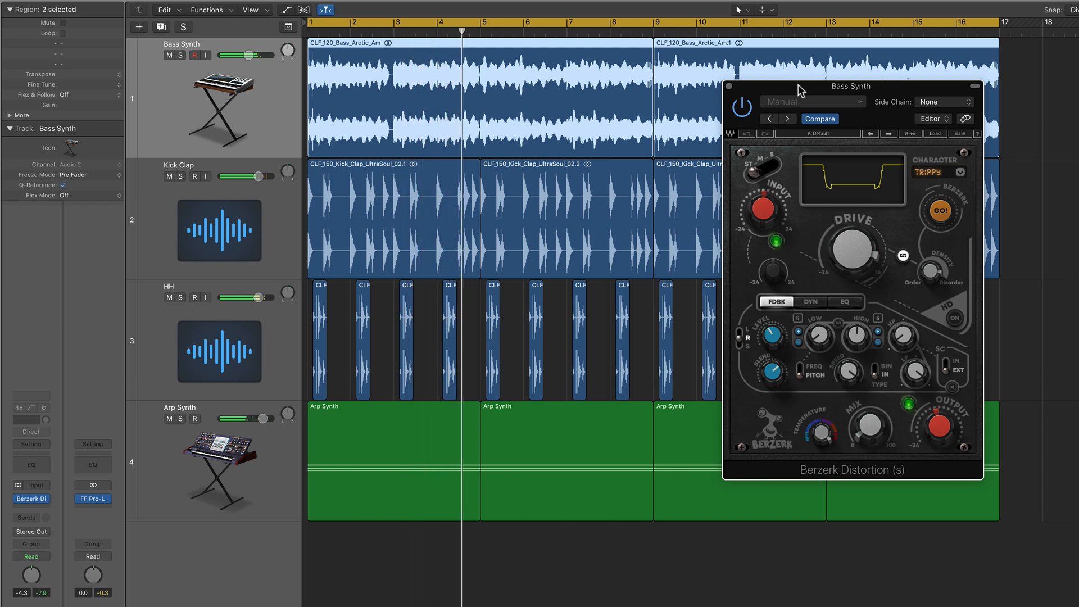
pyautogui.click(181, 55)
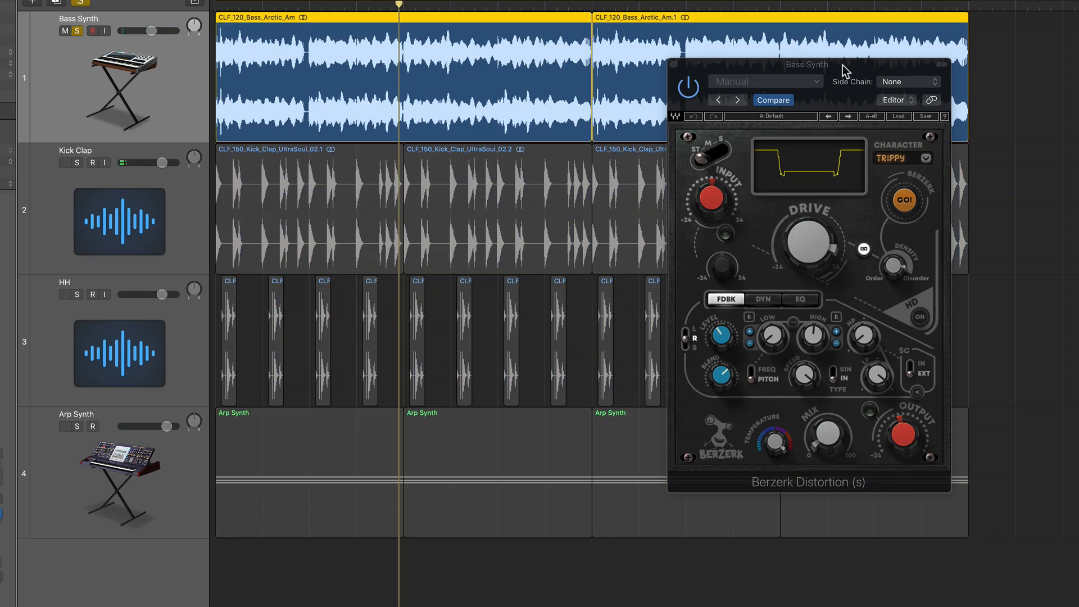
pyautogui.press('space')
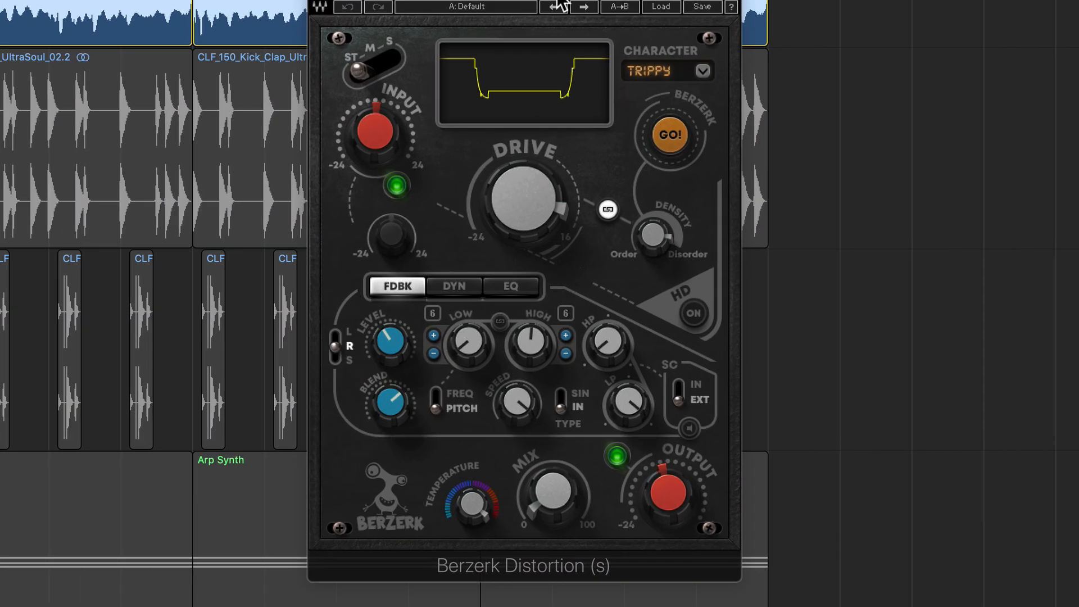
# Raise the distortion's Mix to 100 and nudge its Output level up slightly.
pyautogui.click(548, 494)
pyautogui.moveTo(548, 493); pyautogui.dragTo(547, 444)
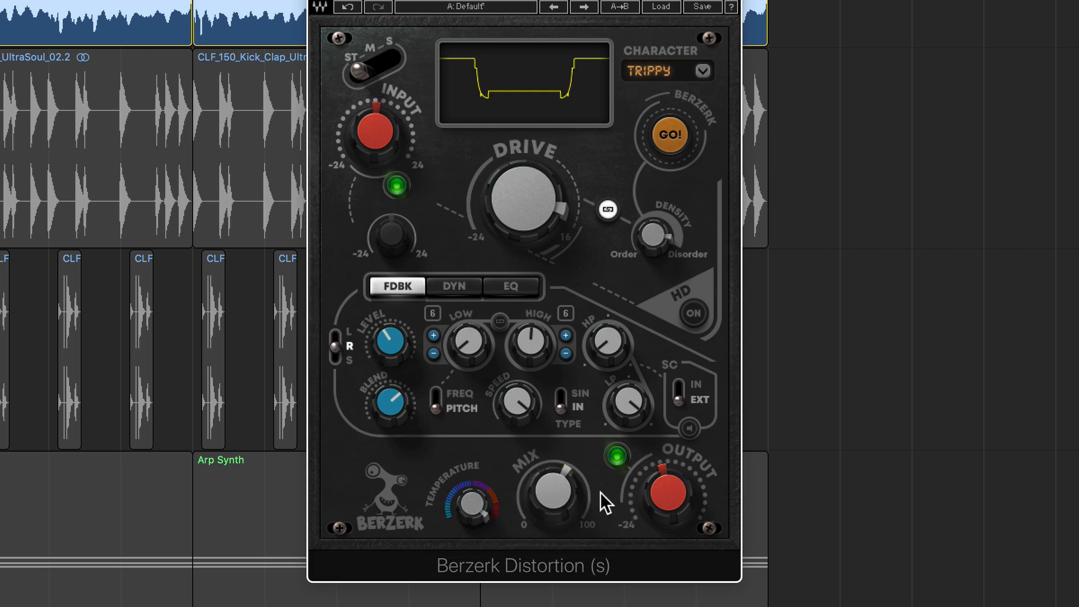
pyautogui.moveTo(588, 494); pyautogui.dragTo(561, 498)
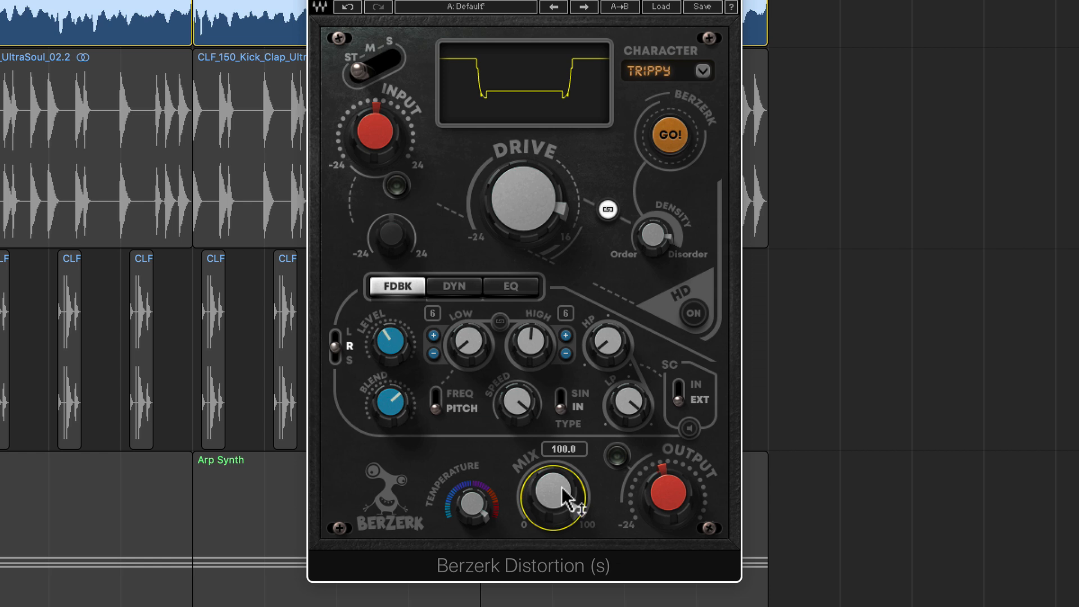
pyautogui.moveTo(674, 485); pyautogui.dragTo(674, 478)
pyautogui.moveTo(386, 124); pyautogui.dragTo(386, 121)
# Sweep the Temperature down while the bass plays and return it to 100.
pyautogui.moveTo(474, 497); pyautogui.dragTo(474, 465)
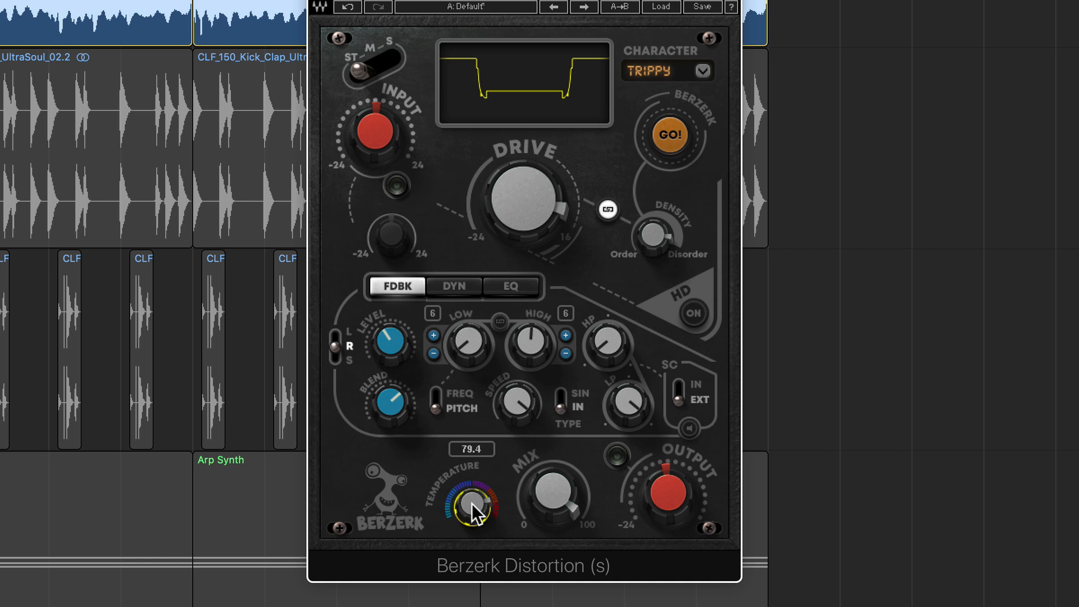
pyautogui.moveTo(471, 511); pyautogui.dragTo(472, 584)
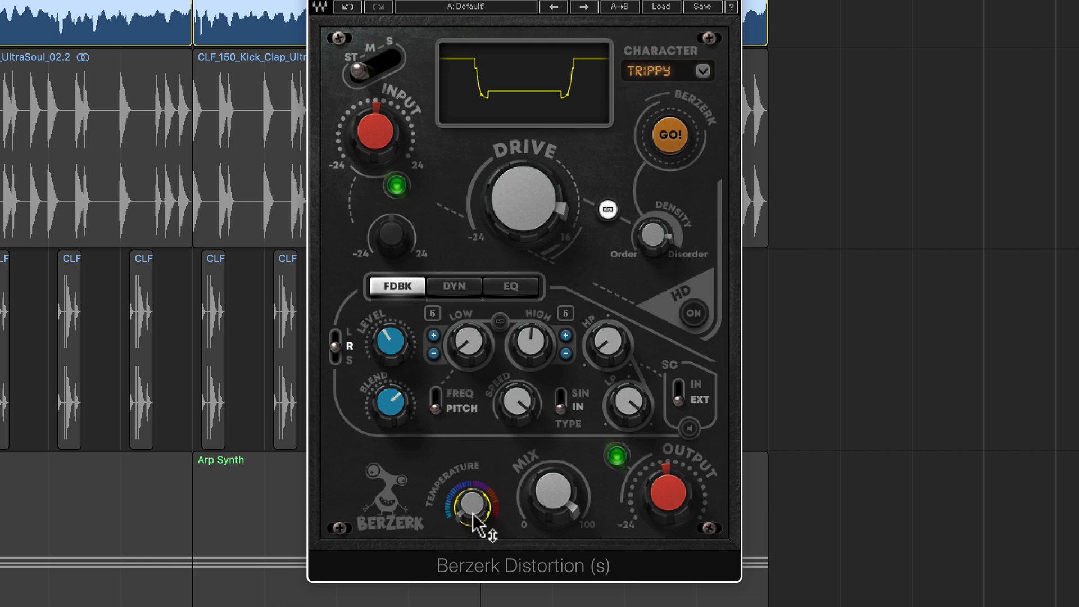
pyautogui.moveTo(476, 516); pyautogui.dragTo(475, 487)
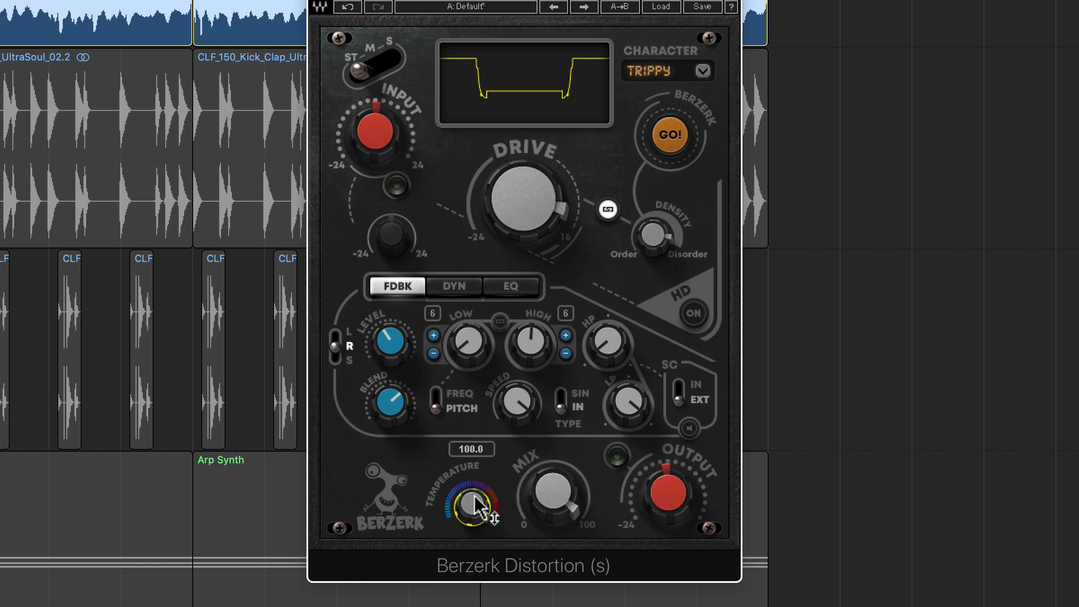
# Cycle the channel mode through M and S and back to ST.
pyautogui.click(358, 72)
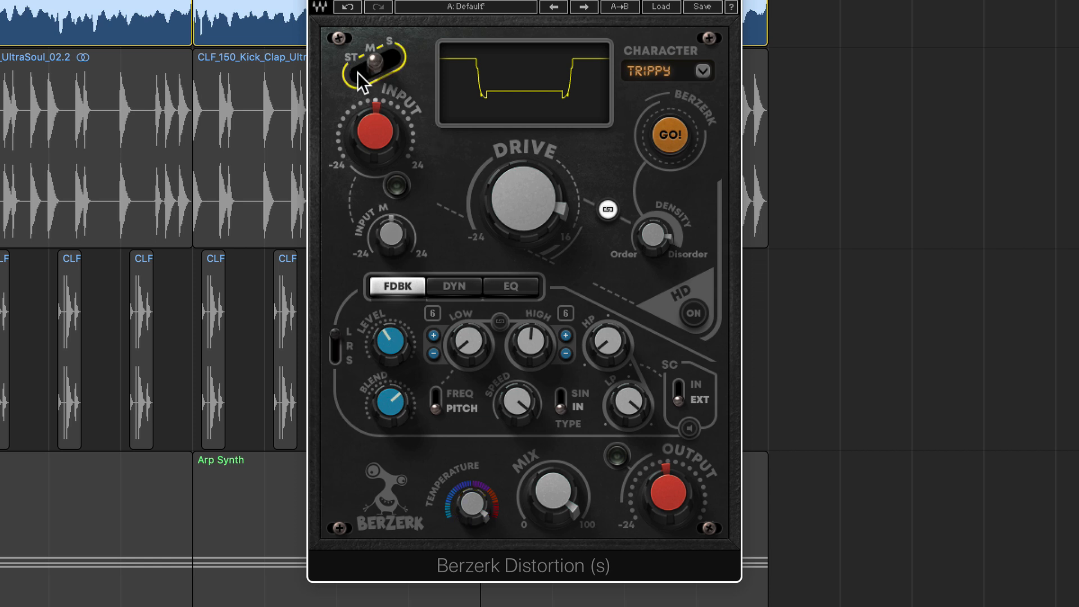
pyautogui.click(357, 72)
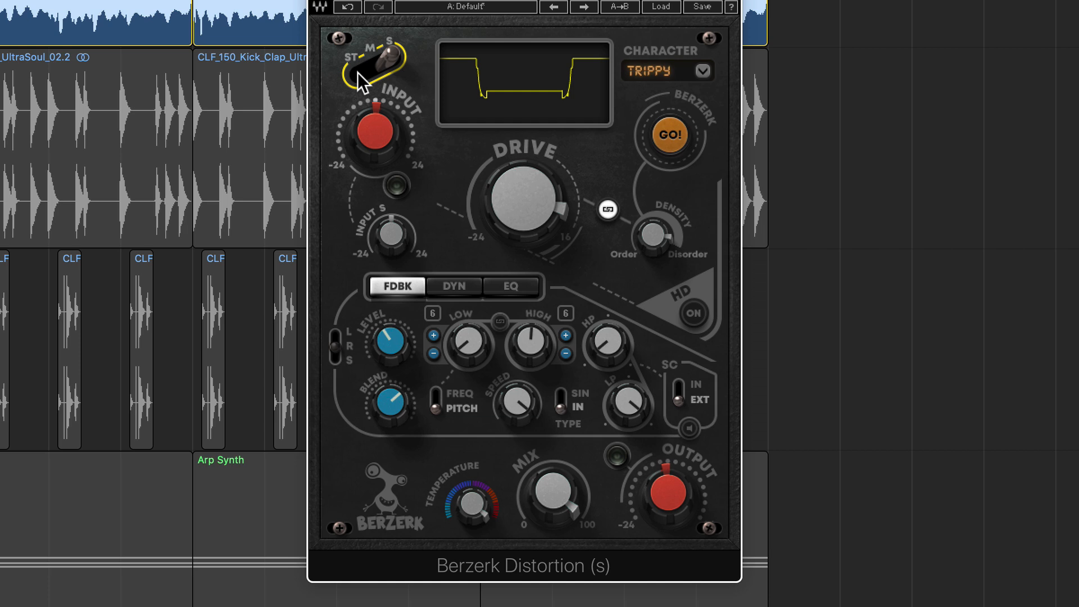
pyautogui.click(357, 72)
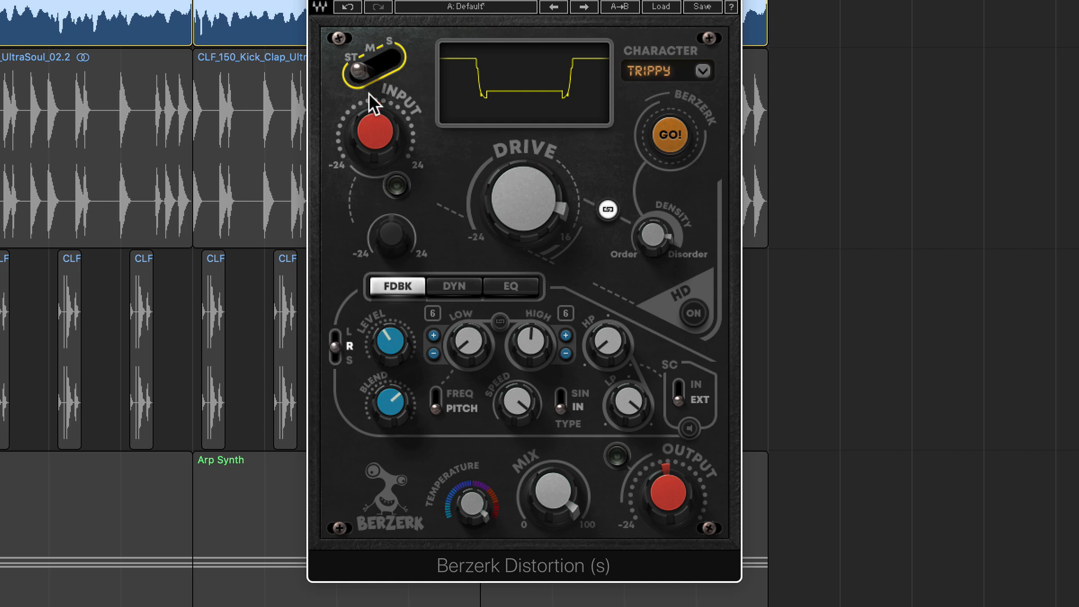
# Browse the distortion's Character options, including Dizzy, Squashed and Loony, and select Buzzed.
pyautogui.click(670, 67)
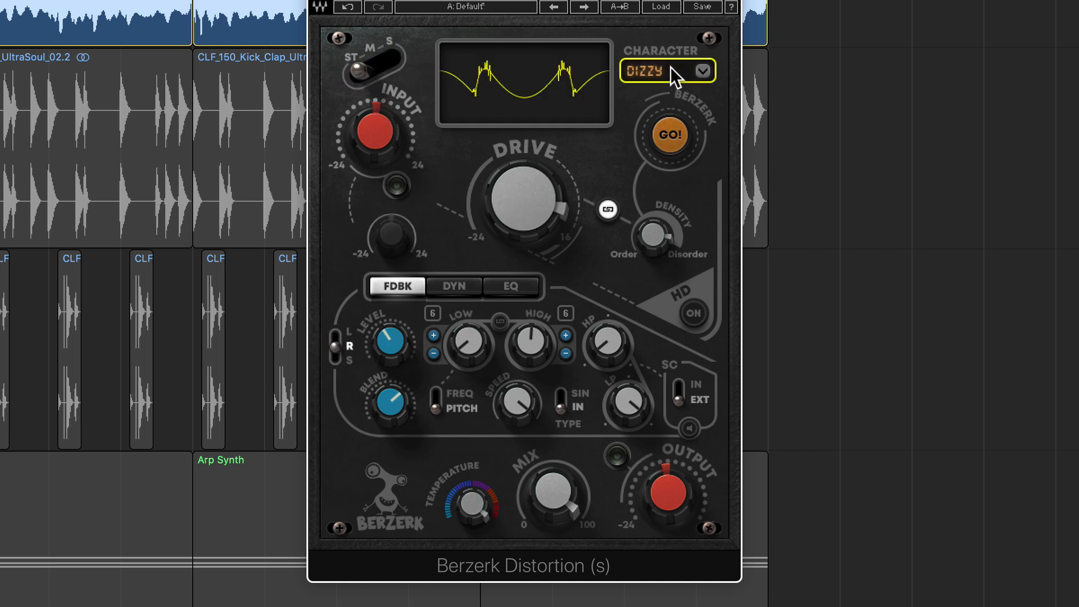
pyautogui.click(702, 70)
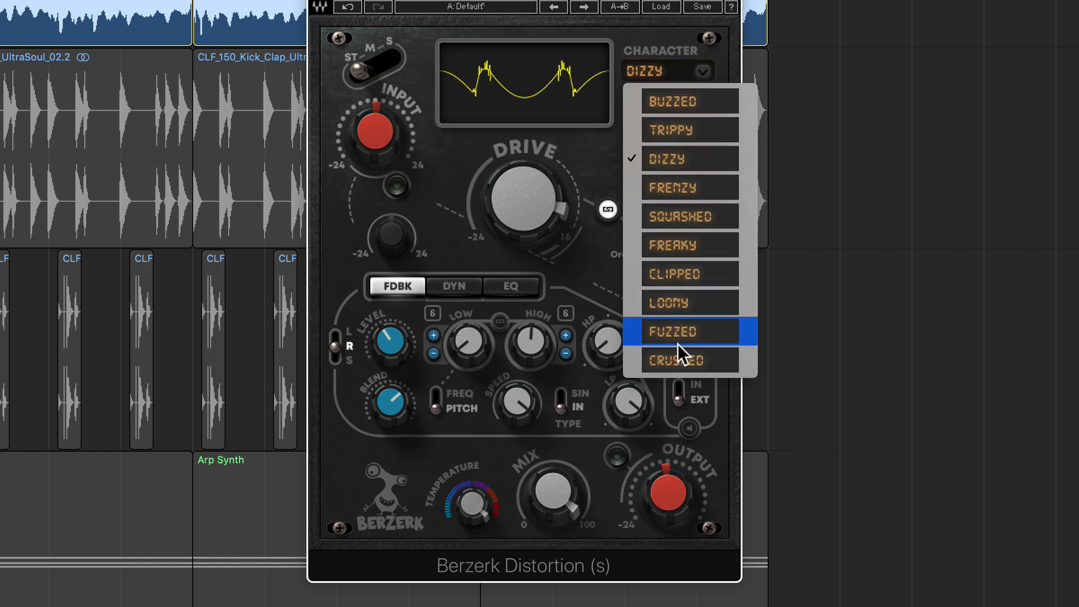
pyautogui.click(693, 106)
pyautogui.click(664, 72)
pyautogui.click(665, 72)
pyautogui.click(664, 72)
pyautogui.click(664, 72)
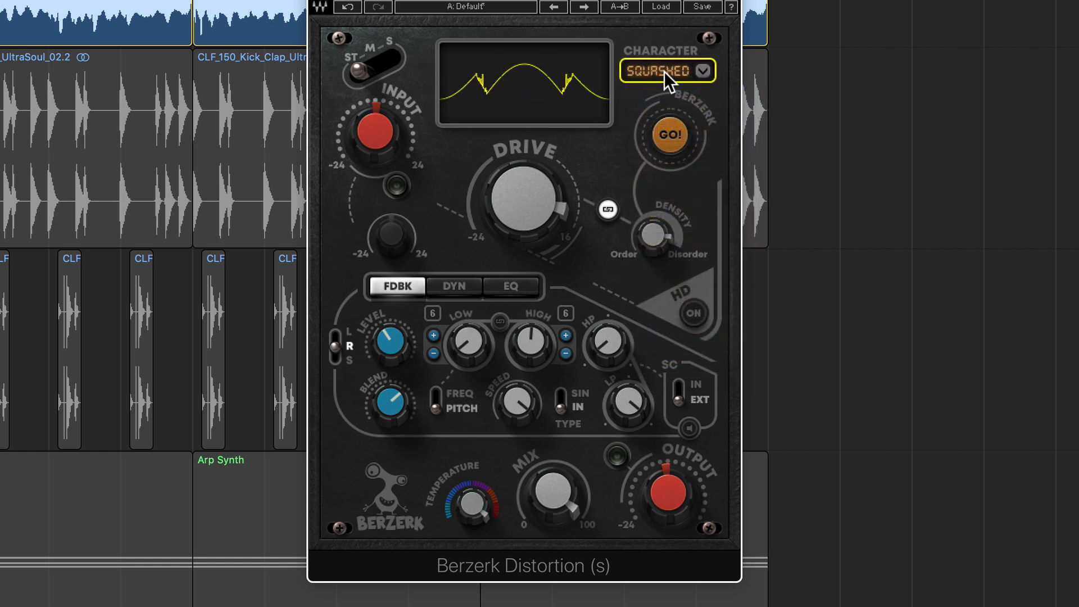
pyautogui.click(665, 72)
pyautogui.click(703, 71)
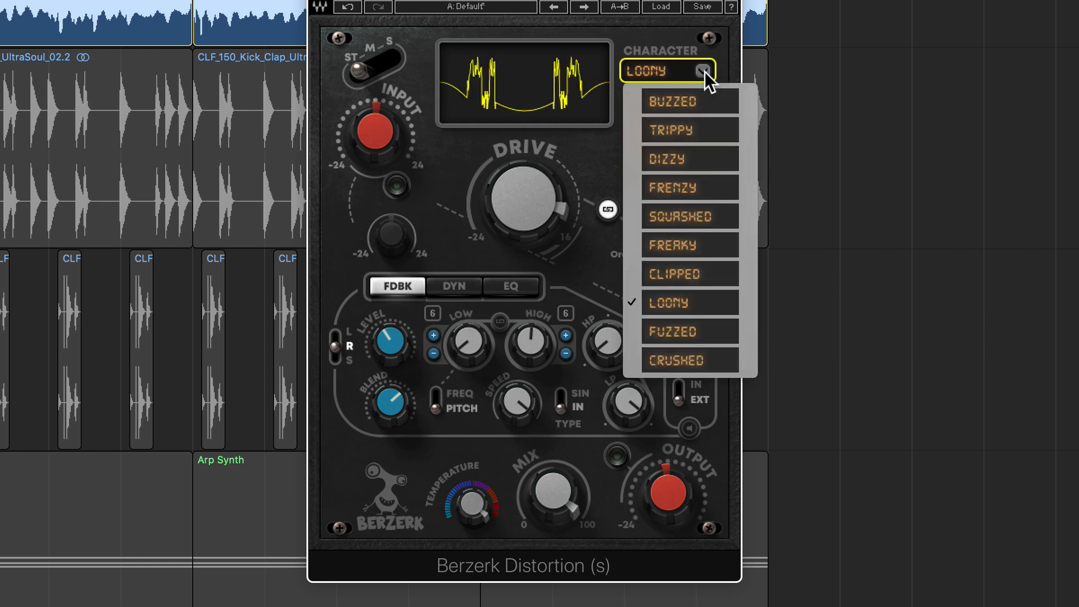
pyautogui.click(691, 102)
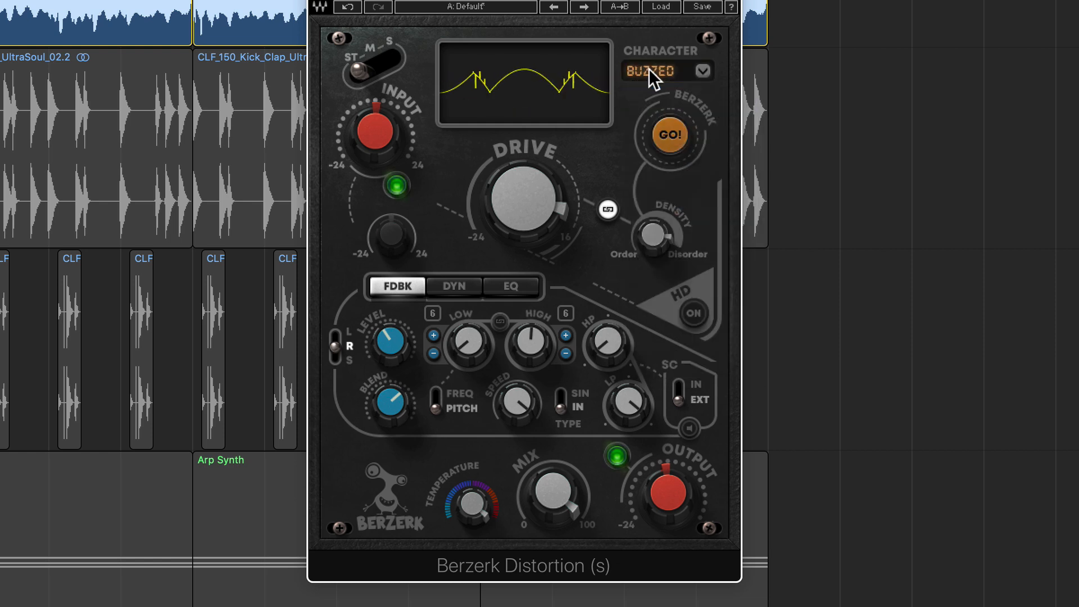
# Audition the remaining Characters in order up to Crushed while the bass plays, and settle on Freaky.
pyautogui.click(649, 69)
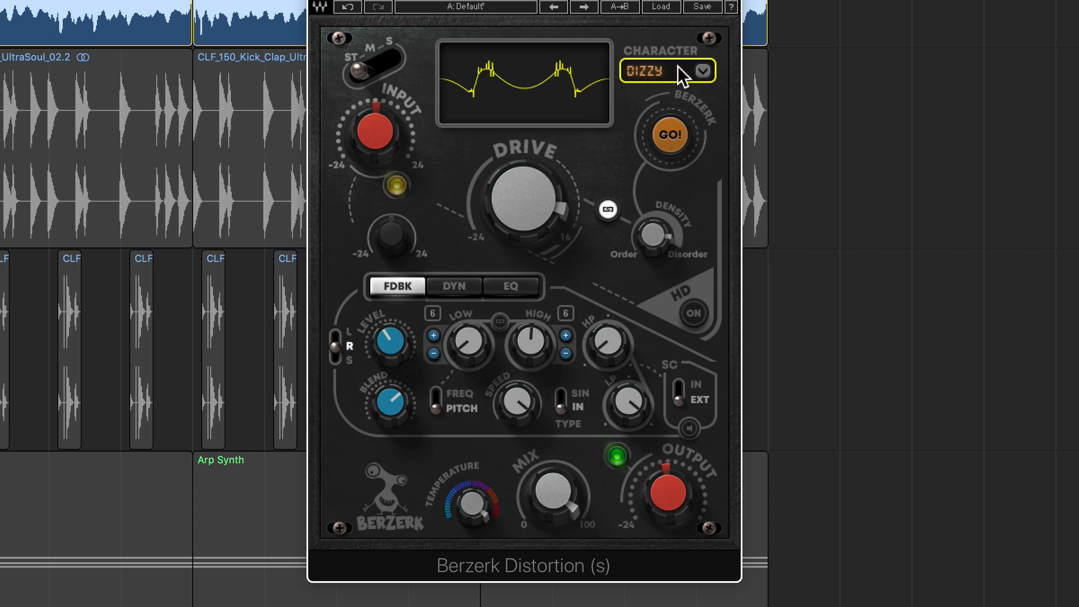
pyautogui.click(675, 69)
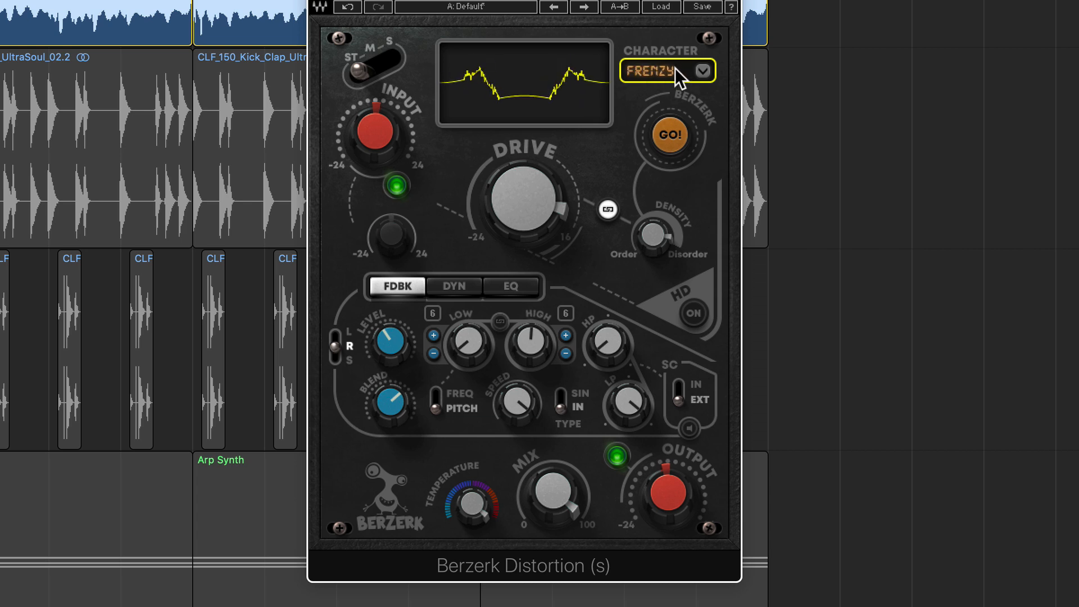
pyautogui.click(676, 68)
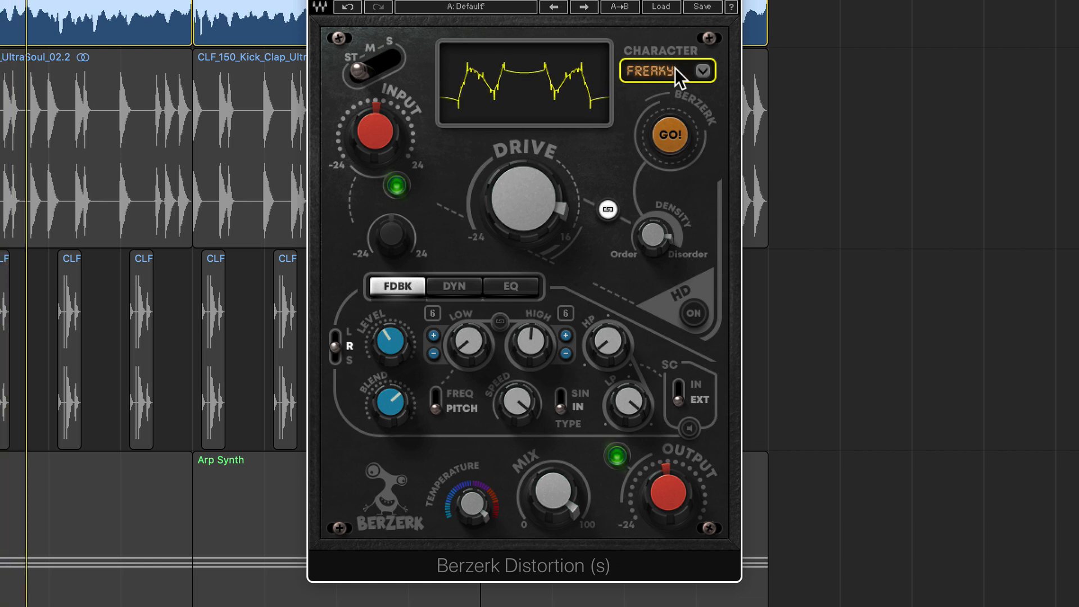
pyautogui.click(676, 68)
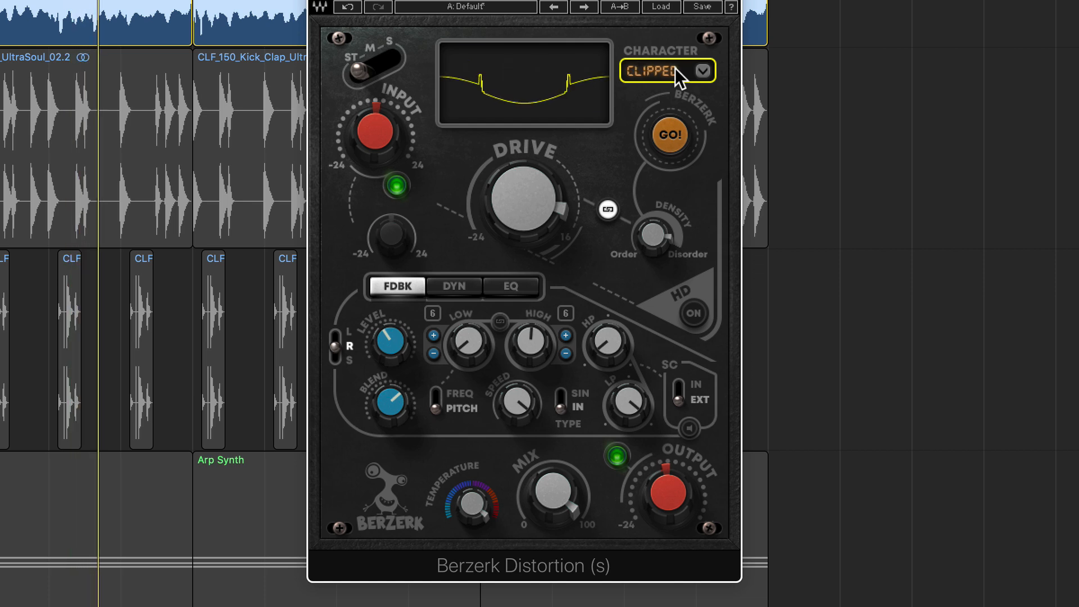
pyautogui.click(676, 69)
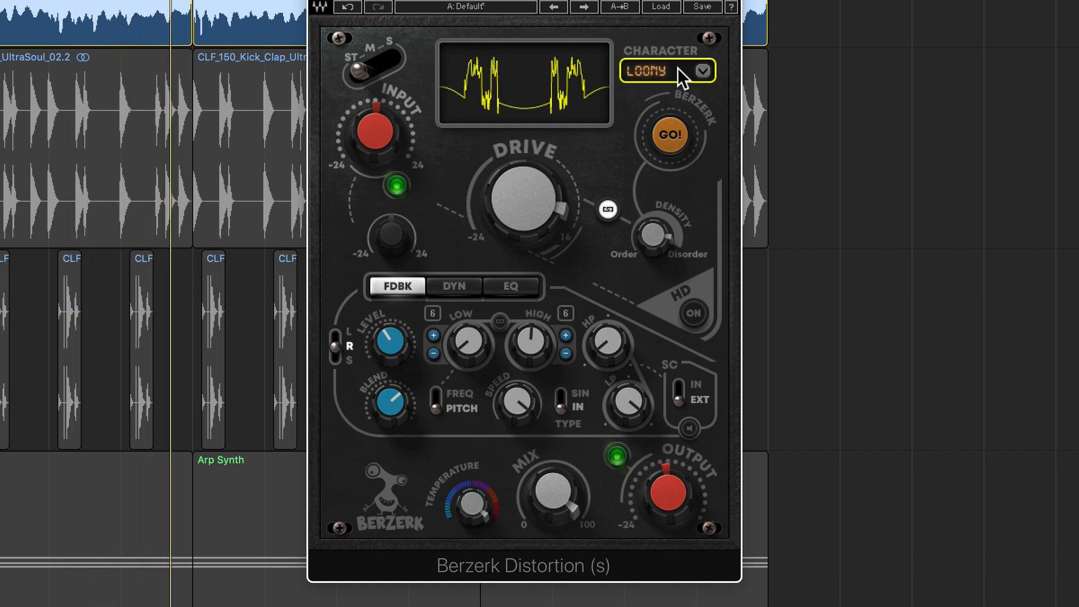
pyautogui.click(677, 69)
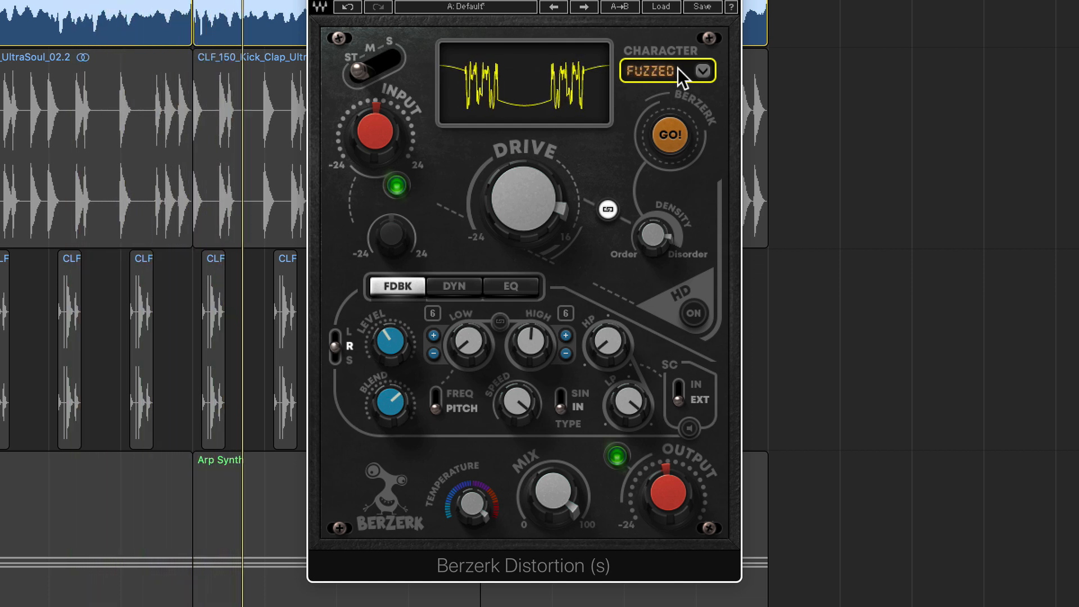
pyautogui.click(677, 68)
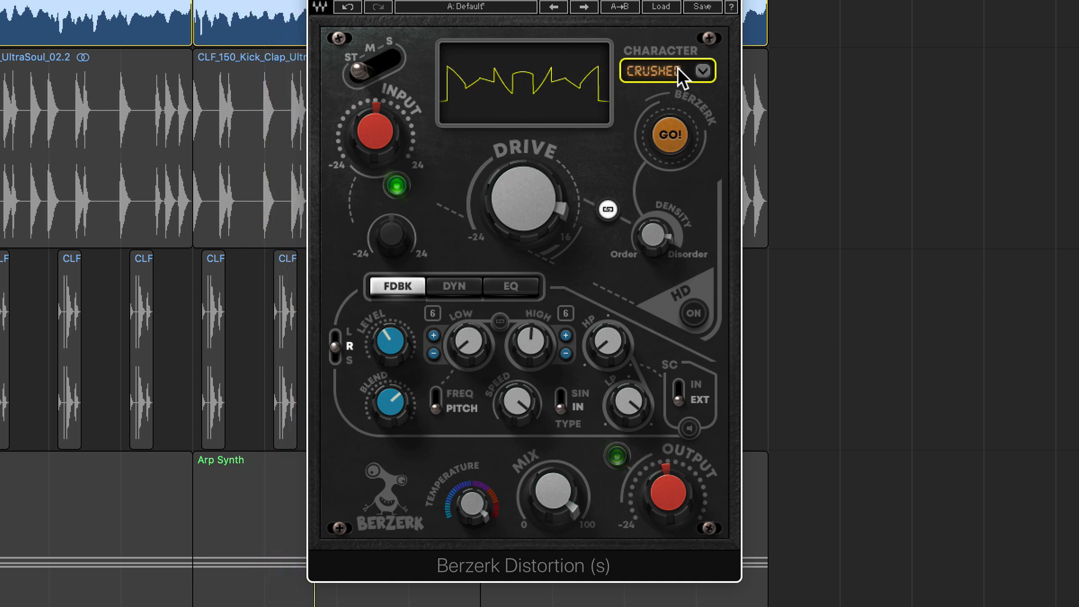
pyautogui.click(676, 69)
pyautogui.click(677, 69)
pyautogui.click(677, 68)
pyautogui.click(703, 70)
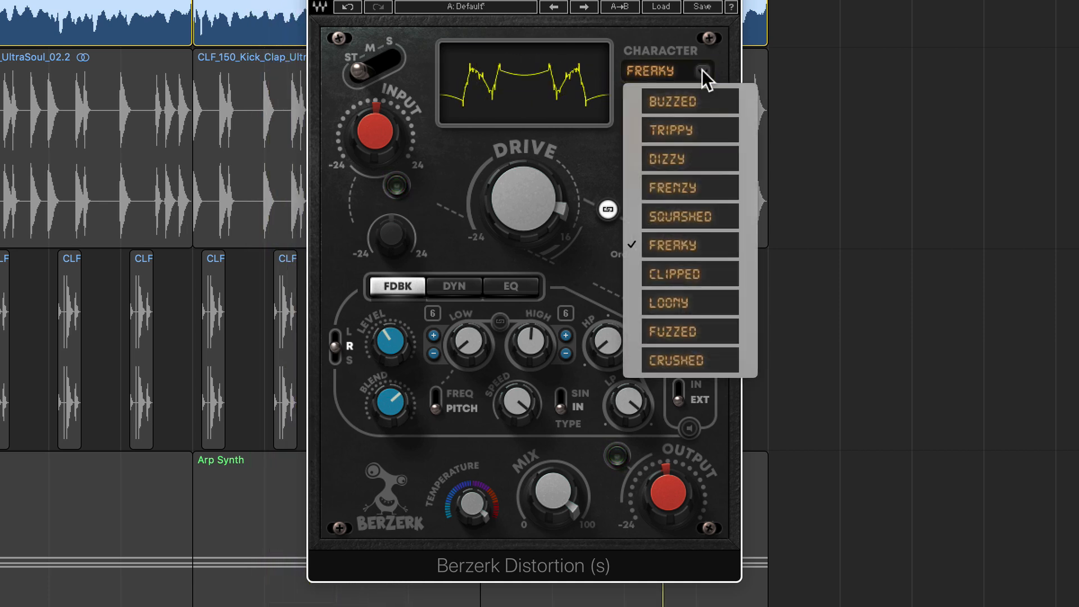
pyautogui.click(704, 241)
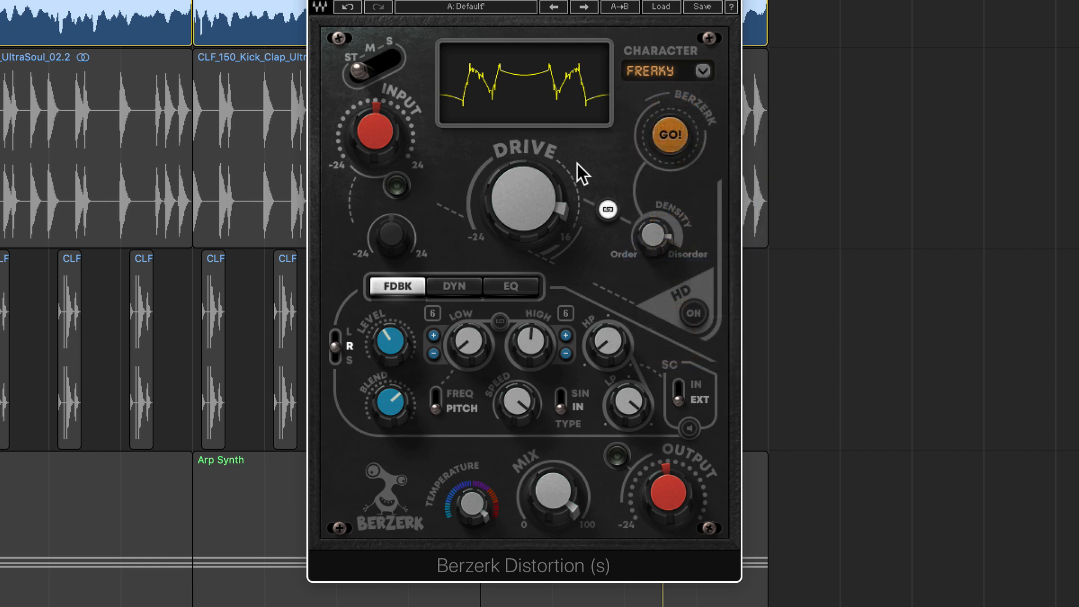
# Set the Drive to about 5.3 and, with its Density link off, sweep Density down to 0.0 and back up.
pyautogui.moveTo(562, 180); pyautogui.dragTo(520, 230)
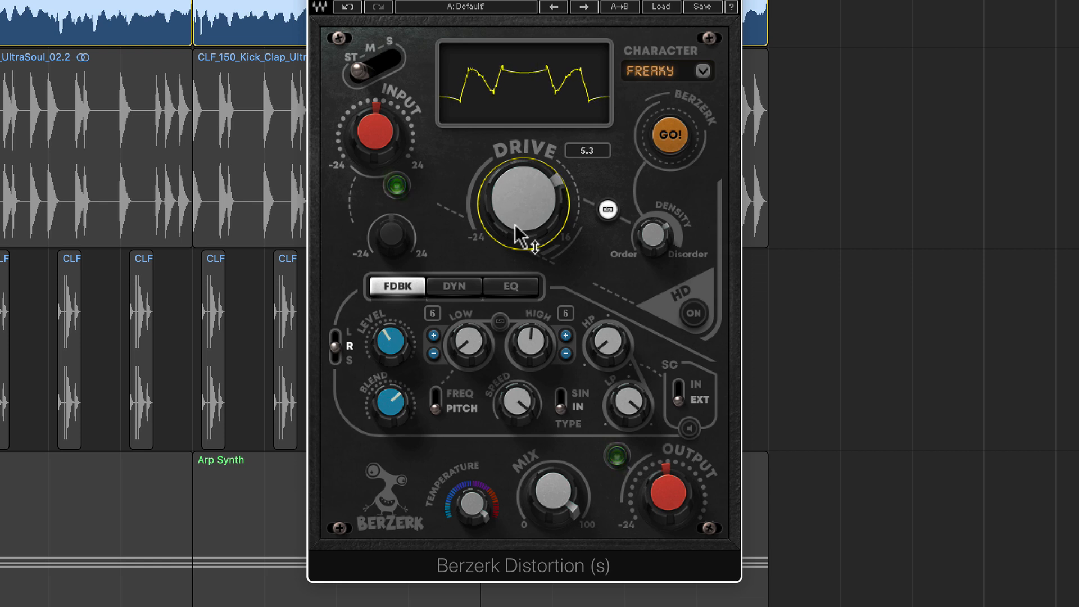
pyautogui.click(608, 209)
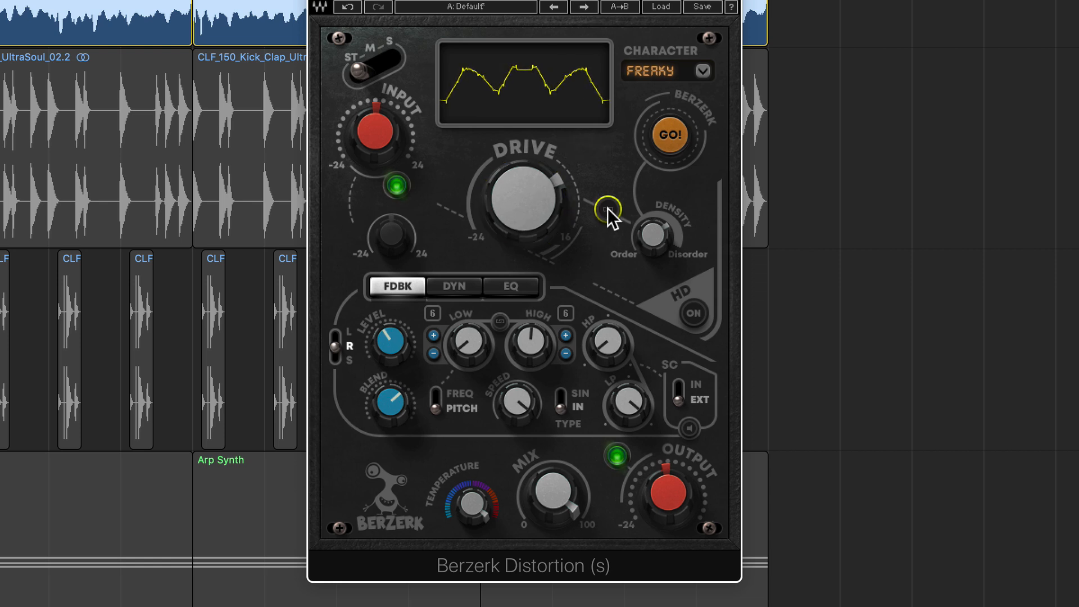
pyautogui.moveTo(655, 247)
pyautogui.mouseDown()
pyautogui.moveTo(655, 264)
pyautogui.moveTo(654, 225)
pyautogui.moveTo(655, 259)
pyautogui.moveTo(646, 233)
pyautogui.moveTo(647, 245)
pyautogui.mouseUp()
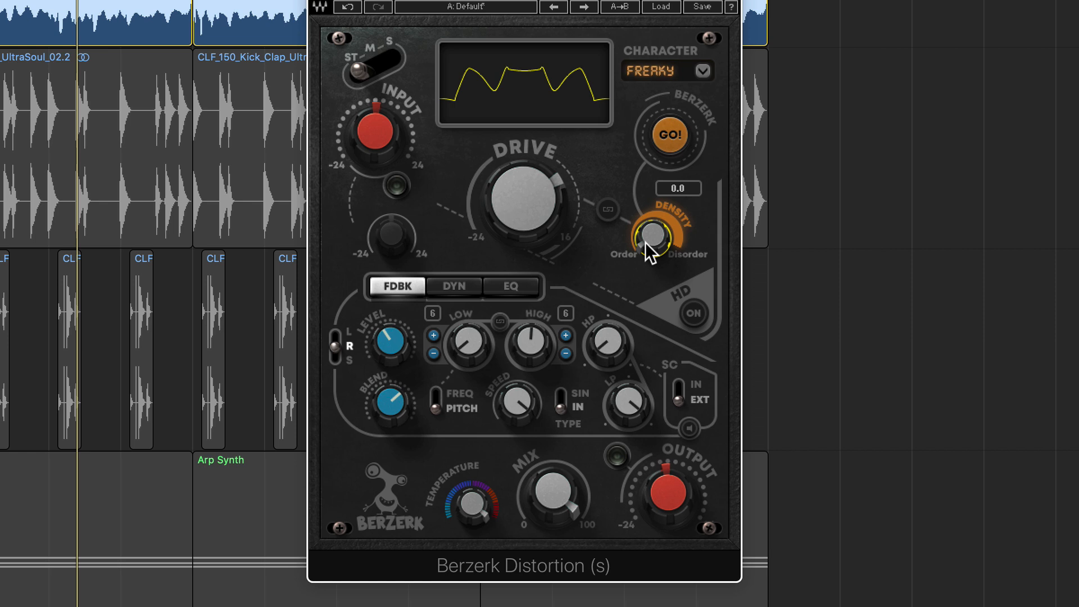
pyautogui.moveTo(645, 242)
pyautogui.mouseDown()
pyautogui.moveTo(645, 208)
pyautogui.moveTo(652, 241)
pyautogui.mouseUp()
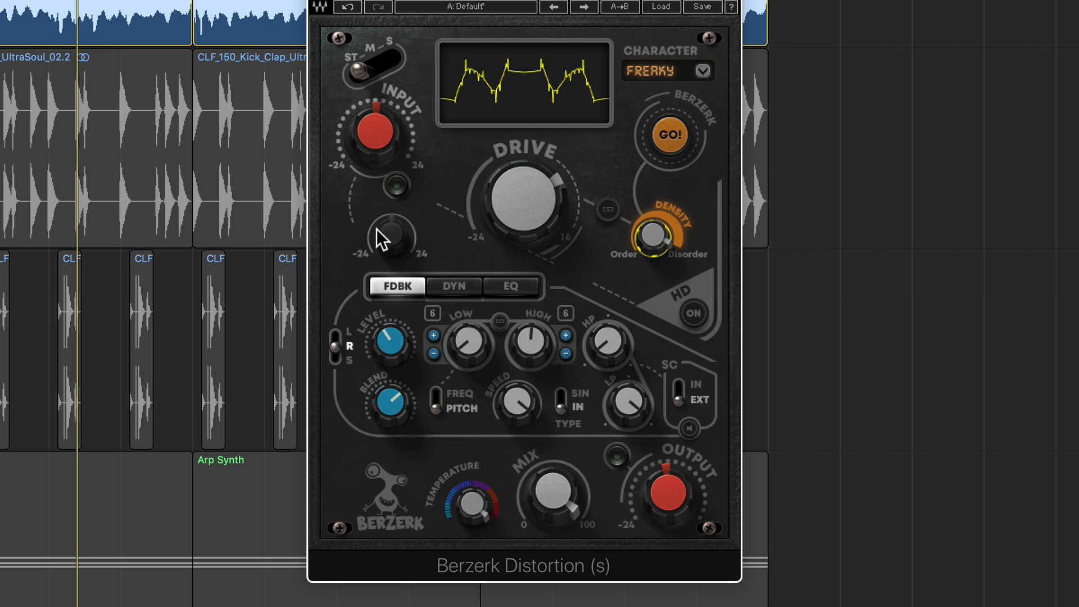
# Relink Density with Drive and readjust the linked controls to a lower Drive.
pyautogui.click(608, 208)
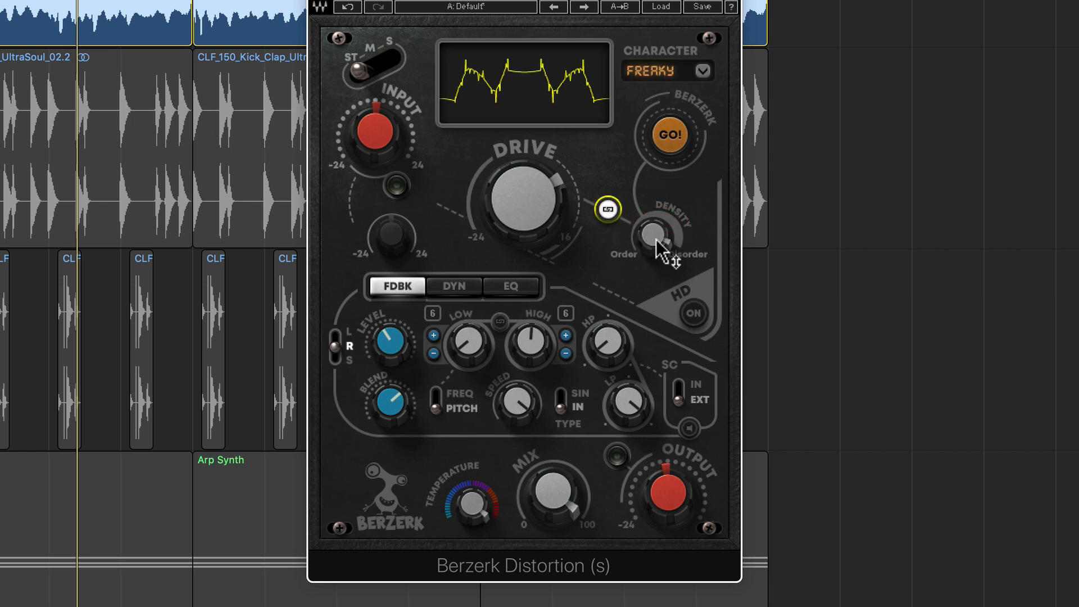
pyautogui.moveTo(652, 237); pyautogui.dragTo(604, 241)
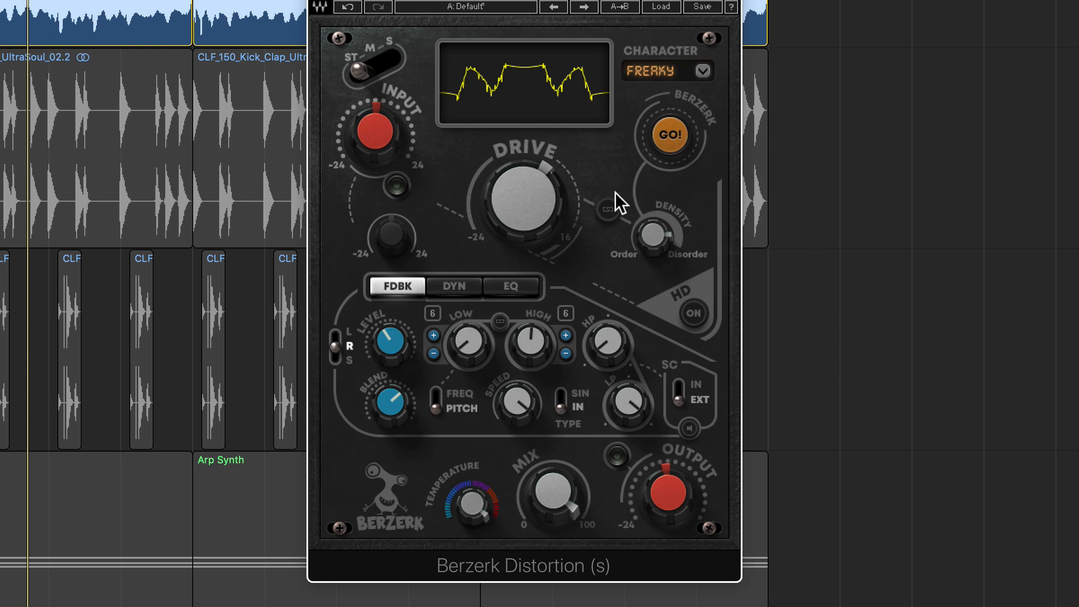
# Turn on HD and look through the DYN and EQ sections, ending on the FDBK section.
pyautogui.click(688, 315)
pyautogui.click(452, 286)
pyautogui.click(487, 286)
pyautogui.click(456, 287)
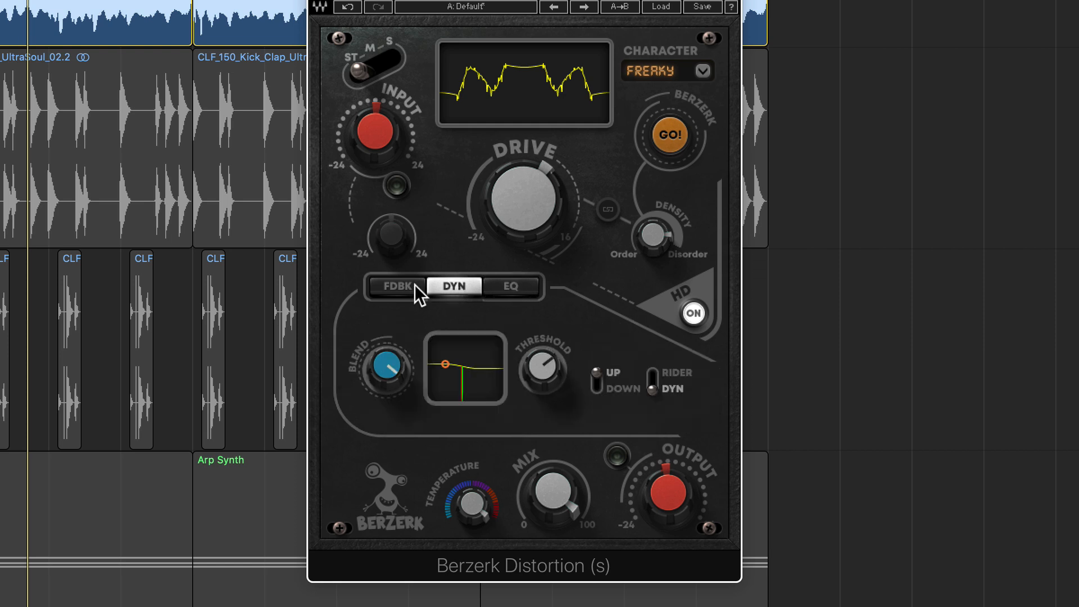
pyautogui.click(416, 286)
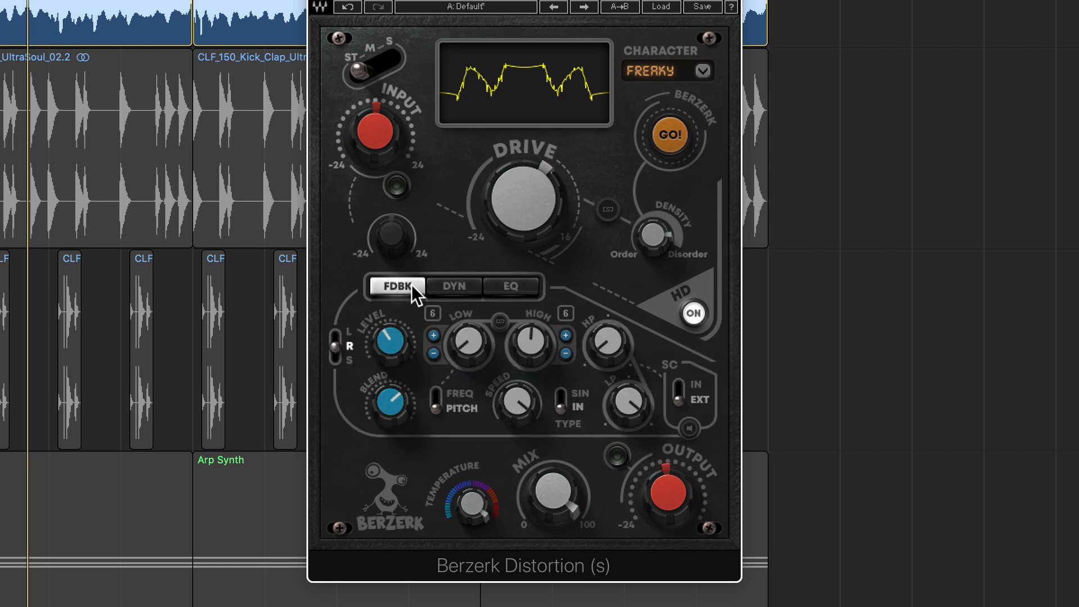
pyautogui.click(446, 282)
pyautogui.click(506, 283)
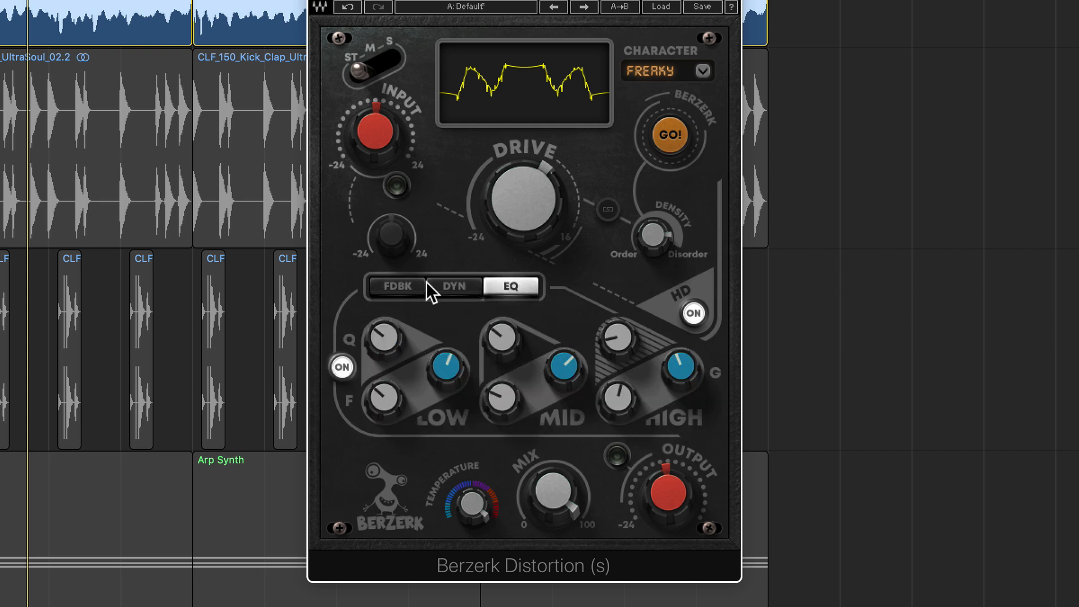
pyautogui.click(397, 285)
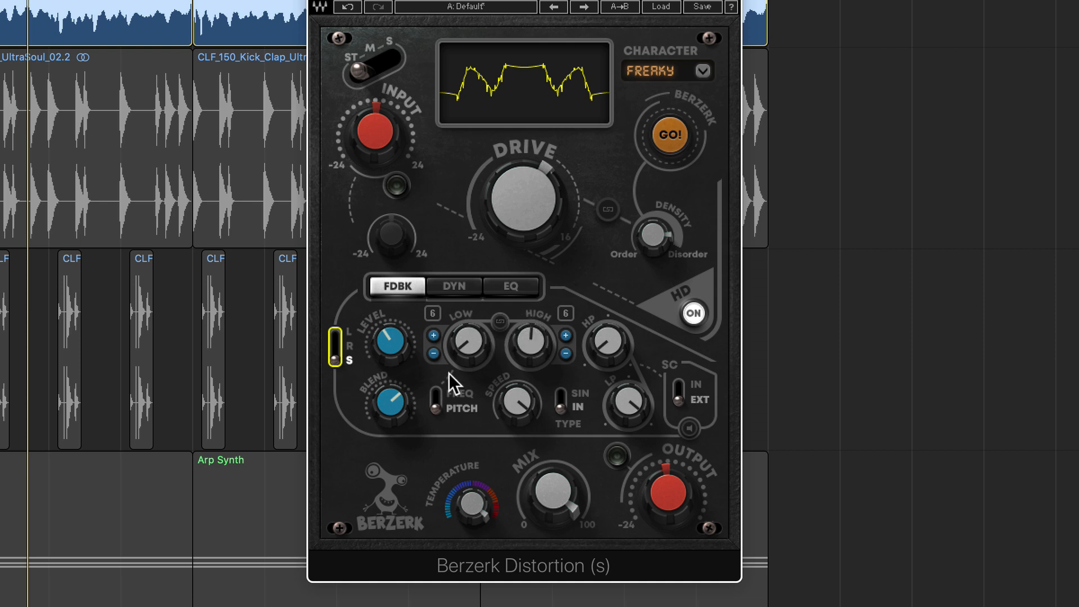
# Raise the feedback Blend to 100.0 and turn up the feedback Low, High and Level controls.
pyautogui.moveTo(402, 409); pyautogui.dragTo(402, 358)
pyautogui.moveTo(393, 406); pyautogui.dragTo(393, 368)
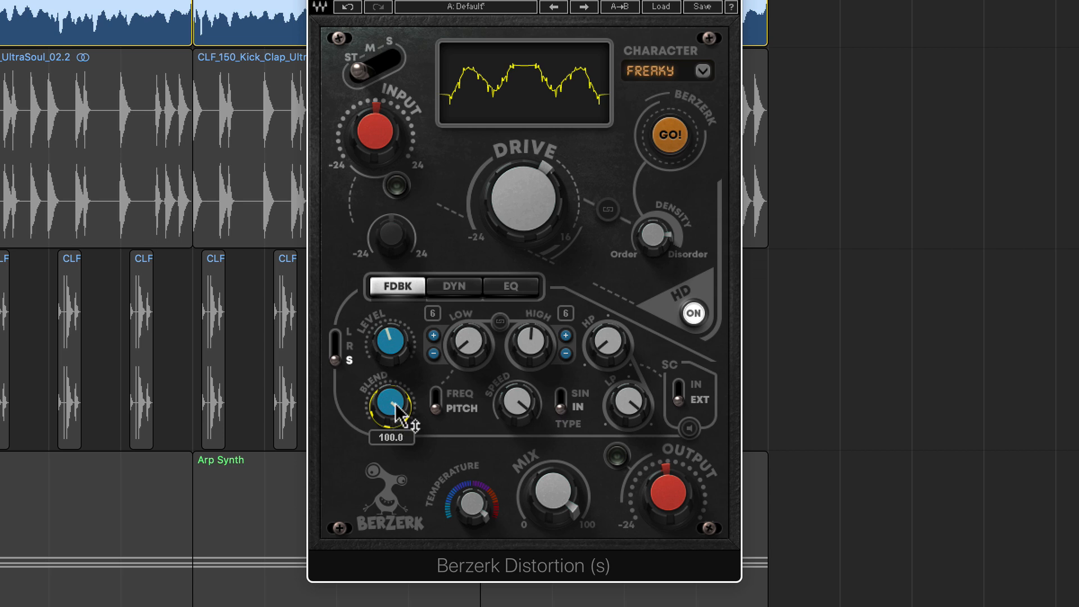
pyautogui.moveTo(475, 354); pyautogui.dragTo(474, 309)
pyautogui.moveTo(537, 340)
pyautogui.mouseDown()
pyautogui.moveTo(537, 321)
pyautogui.moveTo(534, 337)
pyautogui.mouseUp()
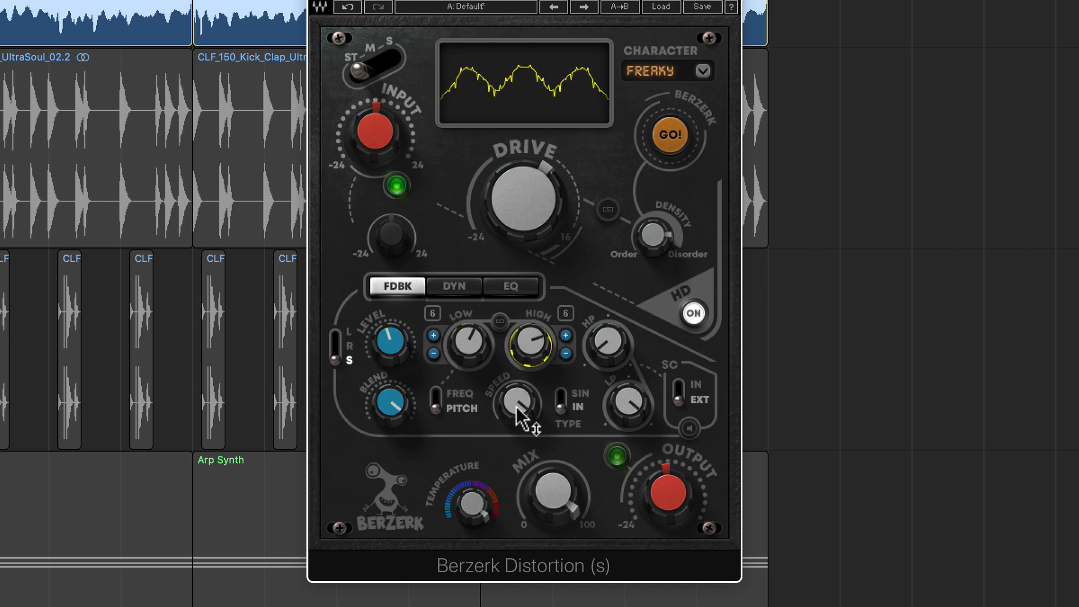
pyautogui.moveTo(390, 339); pyautogui.dragTo(391, 265)
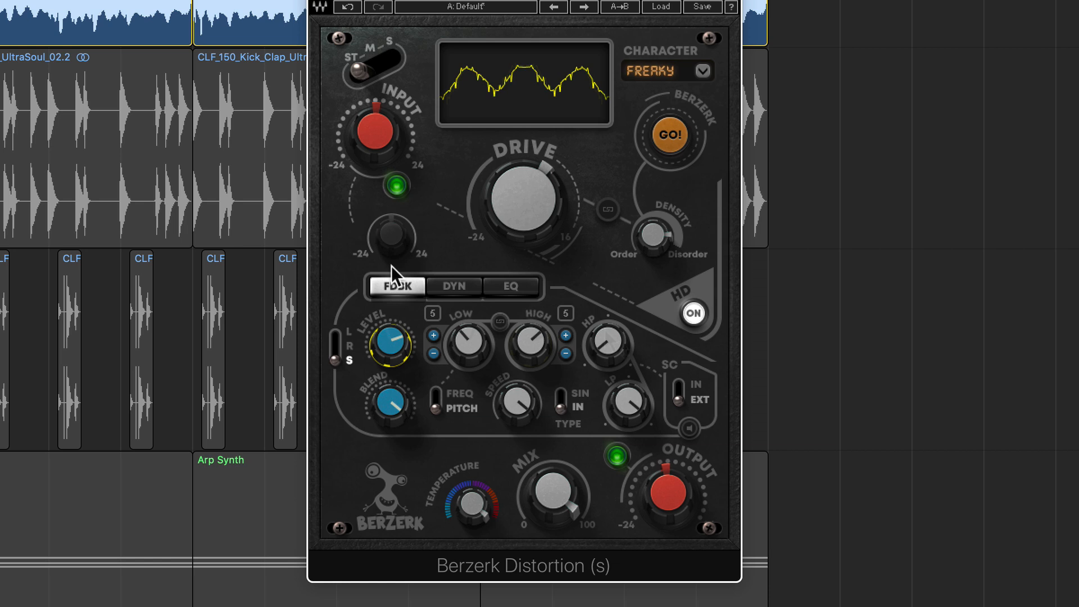
# Step the feedback Low octave down and back up to 6, and readjust the feedback Blend to just below full.
pyautogui.click(434, 353)
pyautogui.click(434, 353)
pyautogui.click(434, 336)
pyautogui.click(434, 336)
pyautogui.click(434, 336)
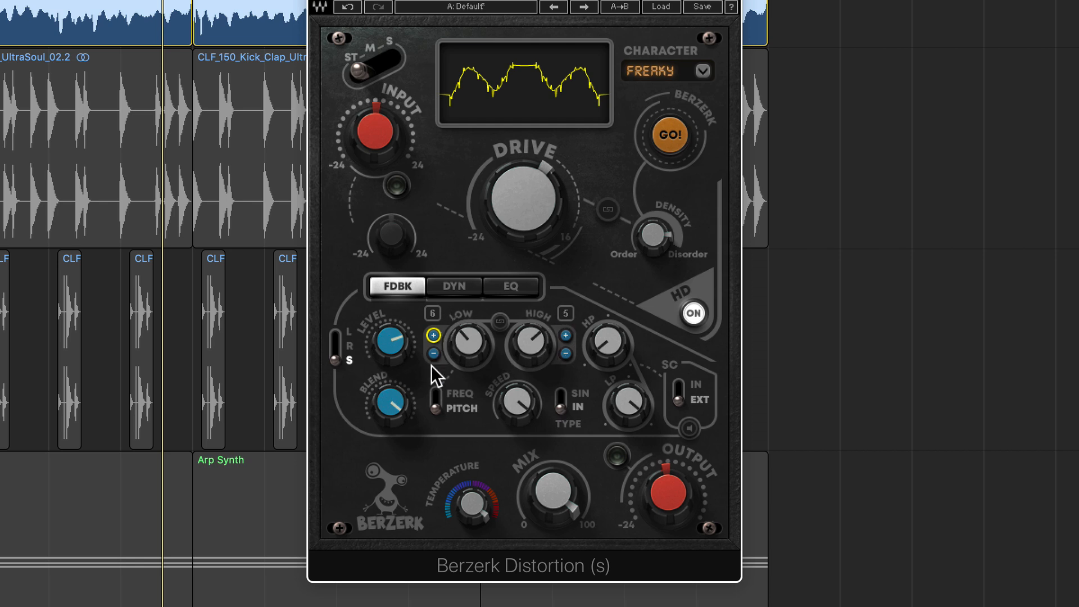
pyautogui.moveTo(390, 403); pyautogui.dragTo(394, 404)
pyautogui.moveTo(391, 402); pyautogui.dragTo(403, 384)
pyautogui.moveTo(393, 366); pyautogui.dragTo(406, 416)
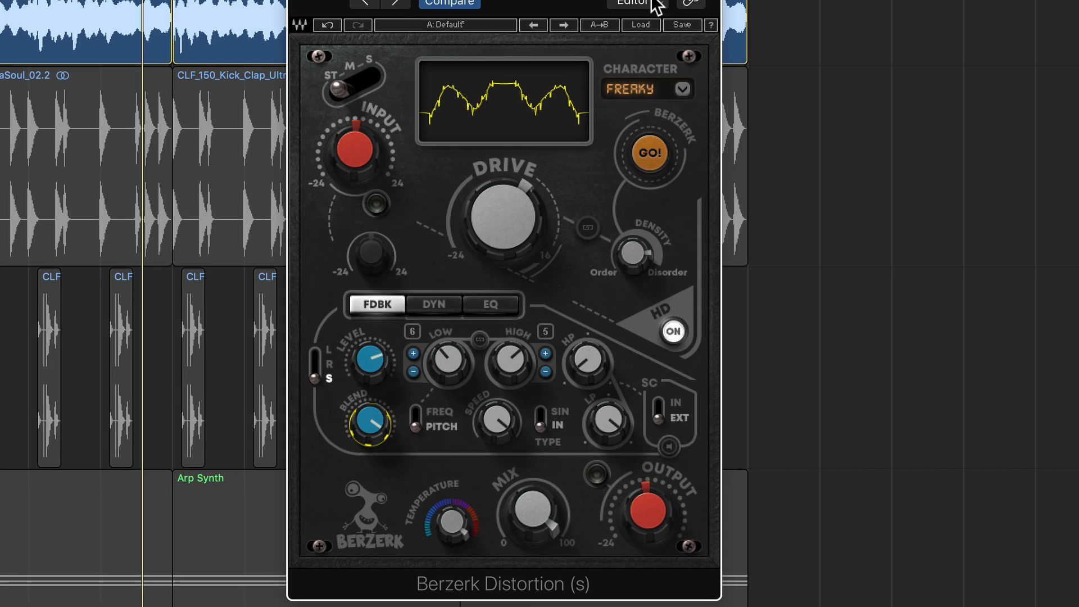
# Set the plugin's Side Chain source to the Kick Clap (Audio 1) track.
pyautogui.click(568, 44)
pyautogui.moveTo(562, 69)
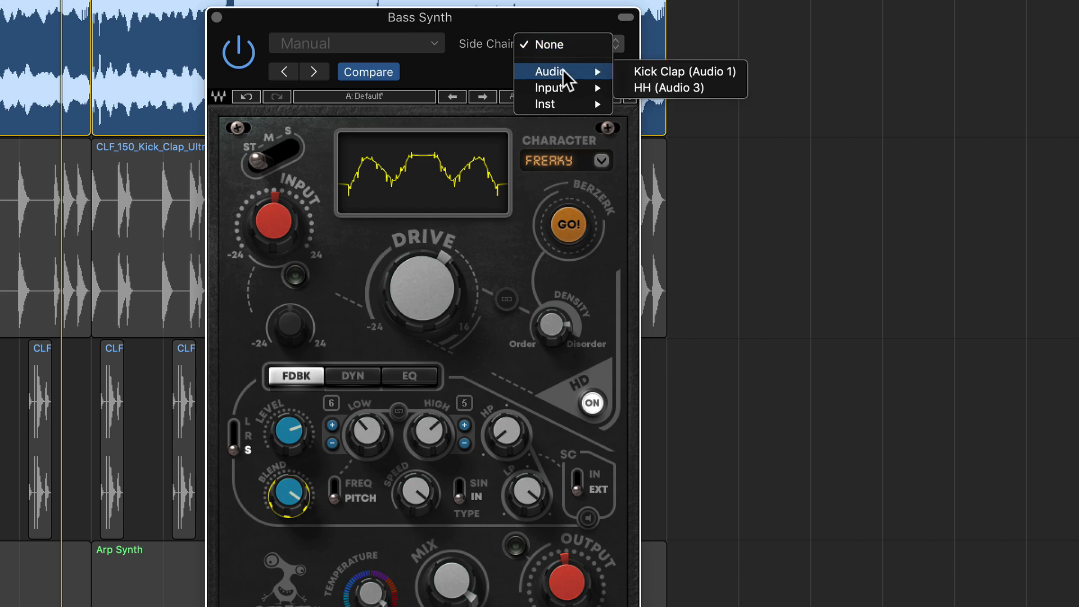
pyautogui.click(728, 74)
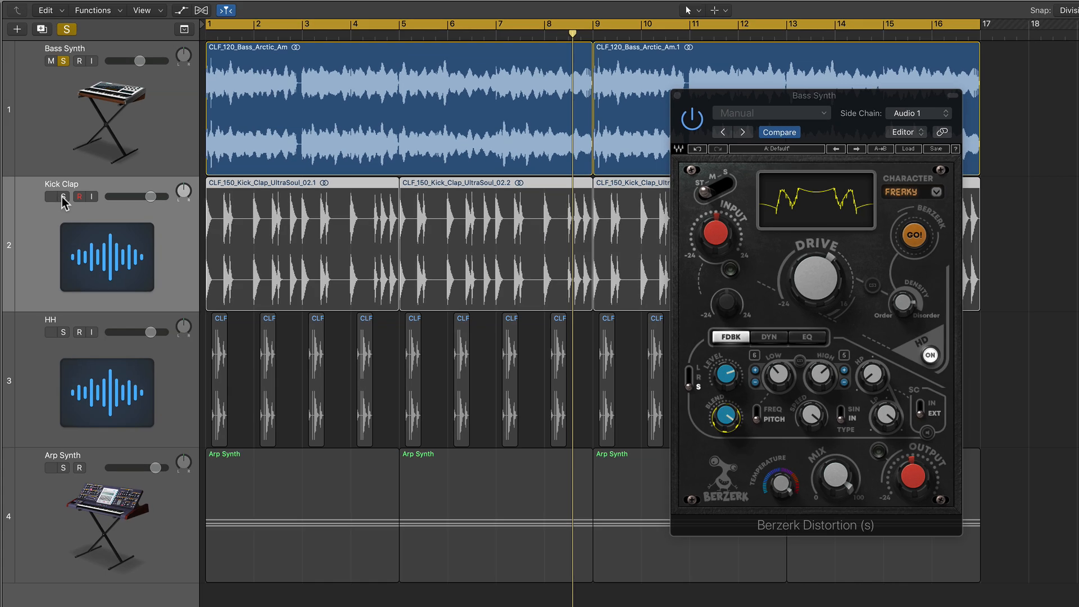
# Solo Kick Clap alone by taking Bass Synth off solo, and play from the start to hear the side-chain source.
pyautogui.click(63, 196)
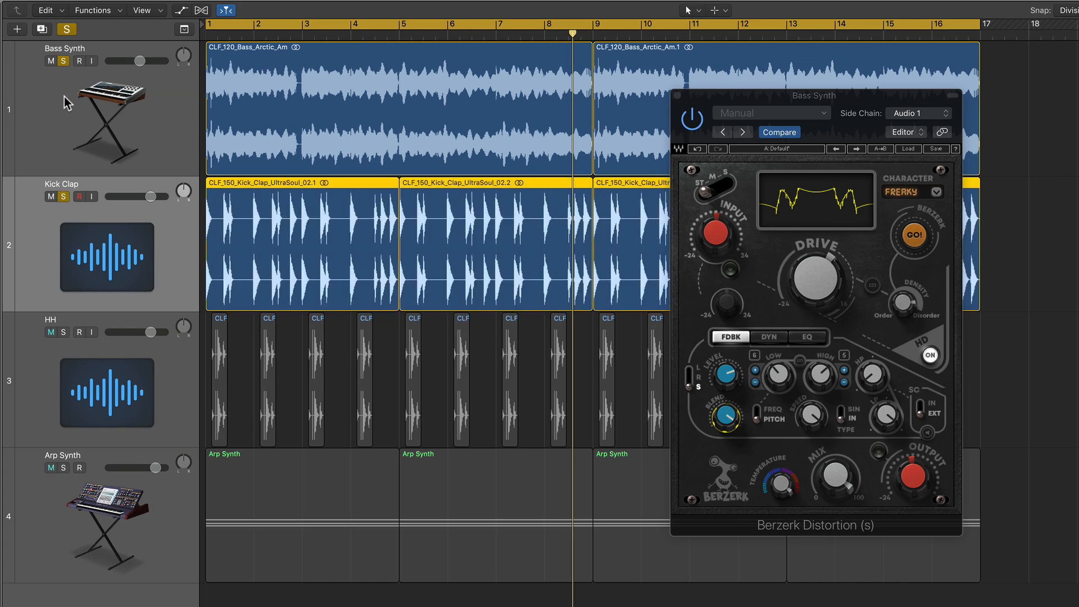
pyautogui.click(63, 61)
pyautogui.press('Return')
pyautogui.press('space')
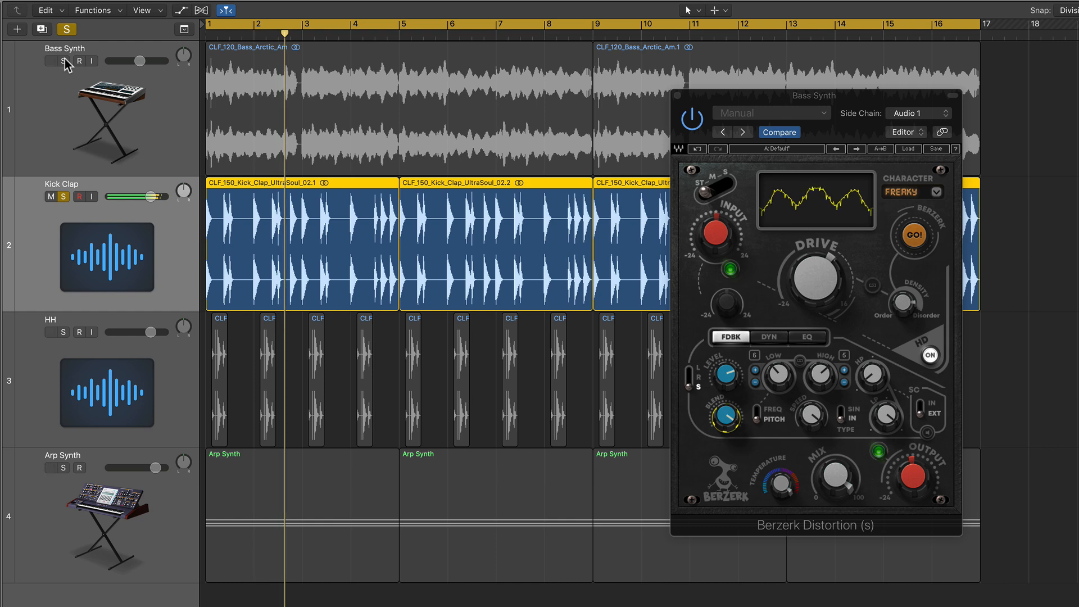
# Return the solo to the Bass Synth track alone and toggle the side-chain listen in the feedback section.
pyautogui.click(63, 61)
pyautogui.click(64, 197)
pyautogui.click(73, 158)
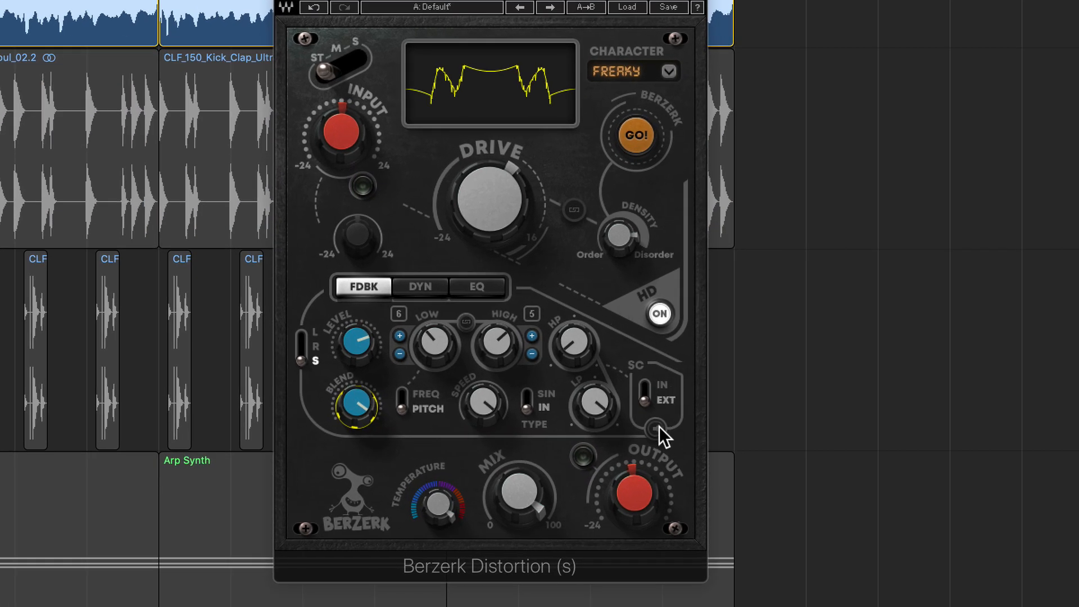
pyautogui.click(657, 429)
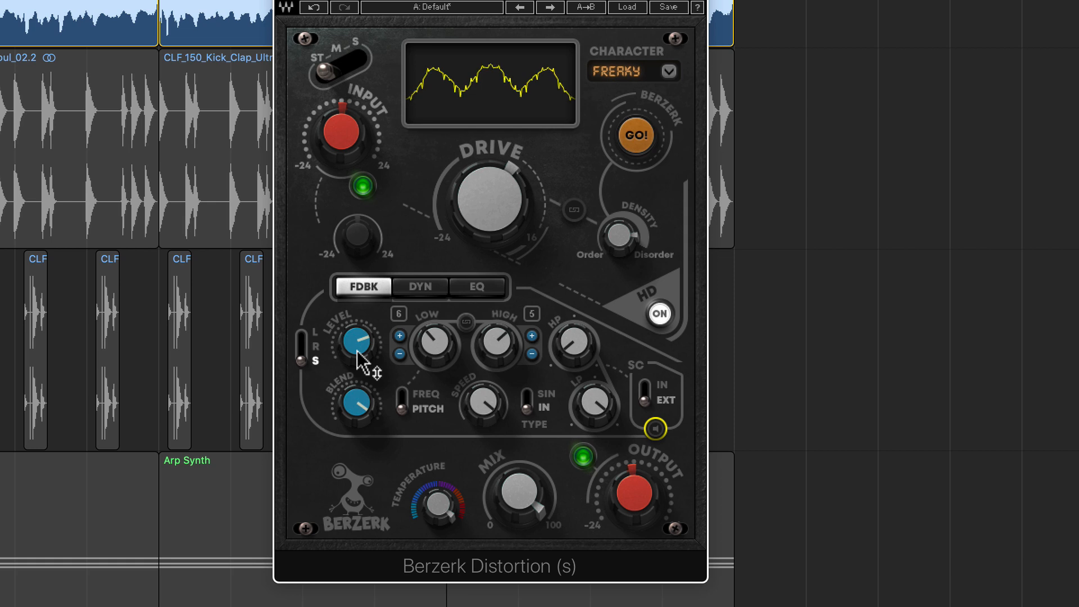
# Lower the feedback Blend and Level, and try different Speed settings, settling on a Speed of 81.3.
pyautogui.moveTo(492, 395); pyautogui.dragTo(495, 409)
pyautogui.moveTo(361, 406); pyautogui.dragTo(361, 418)
pyautogui.moveTo(357, 319); pyautogui.dragTo(362, 367)
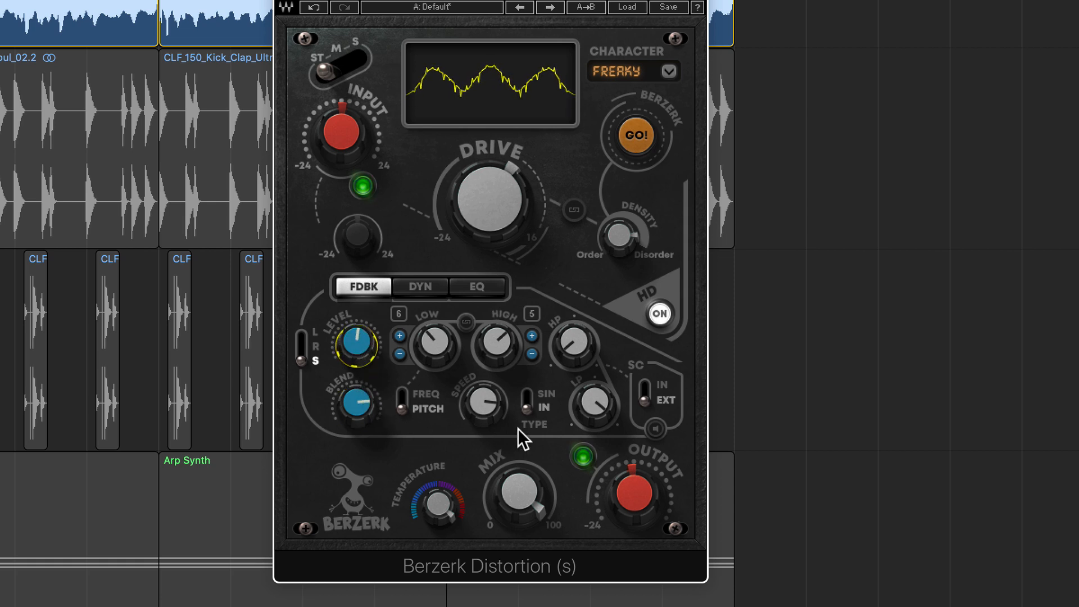
pyautogui.moveTo(492, 410); pyautogui.dragTo(482, 415)
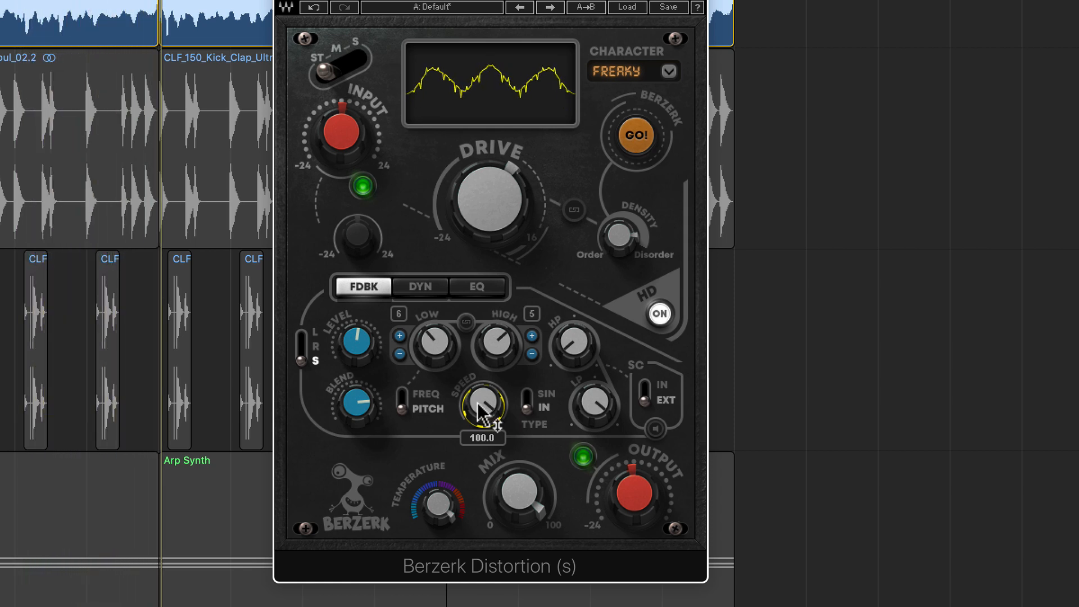
pyautogui.moveTo(480, 413)
pyautogui.mouseDown()
pyautogui.moveTo(480, 430)
pyautogui.moveTo(488, 410)
pyautogui.mouseUp()
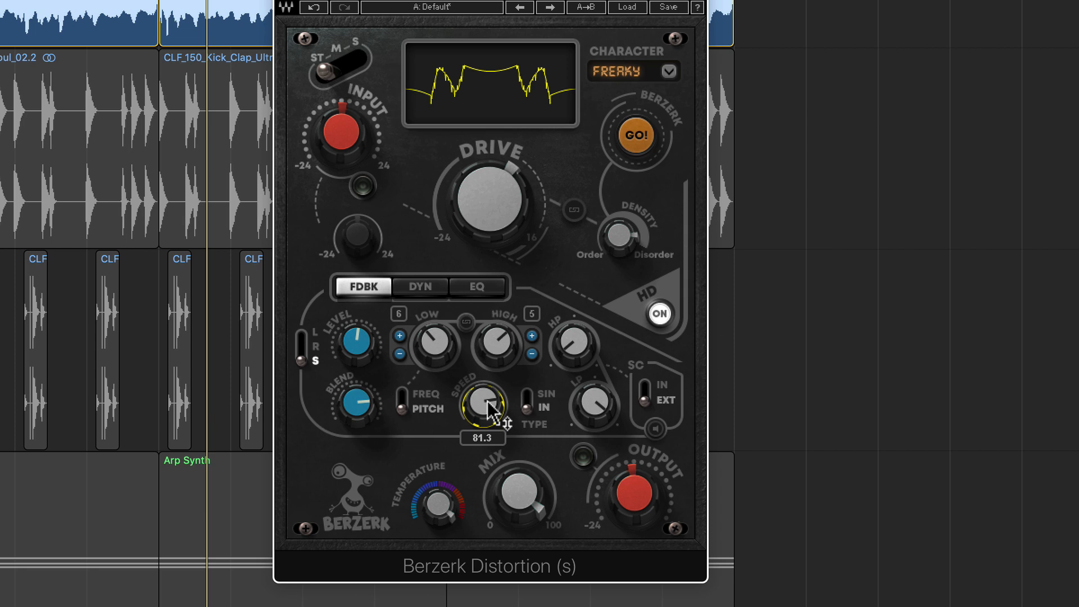
# Compare the FREQ and PITCH feedback modes, trying Low at 1137 in FREQ, and return to PITCH.
pyautogui.click(427, 389)
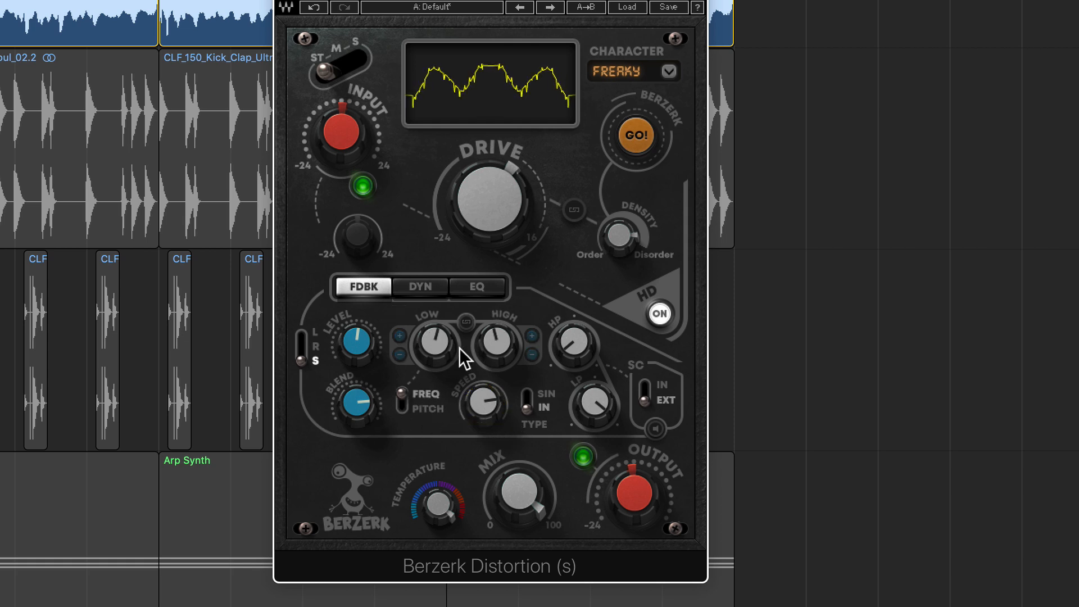
pyautogui.click(424, 401)
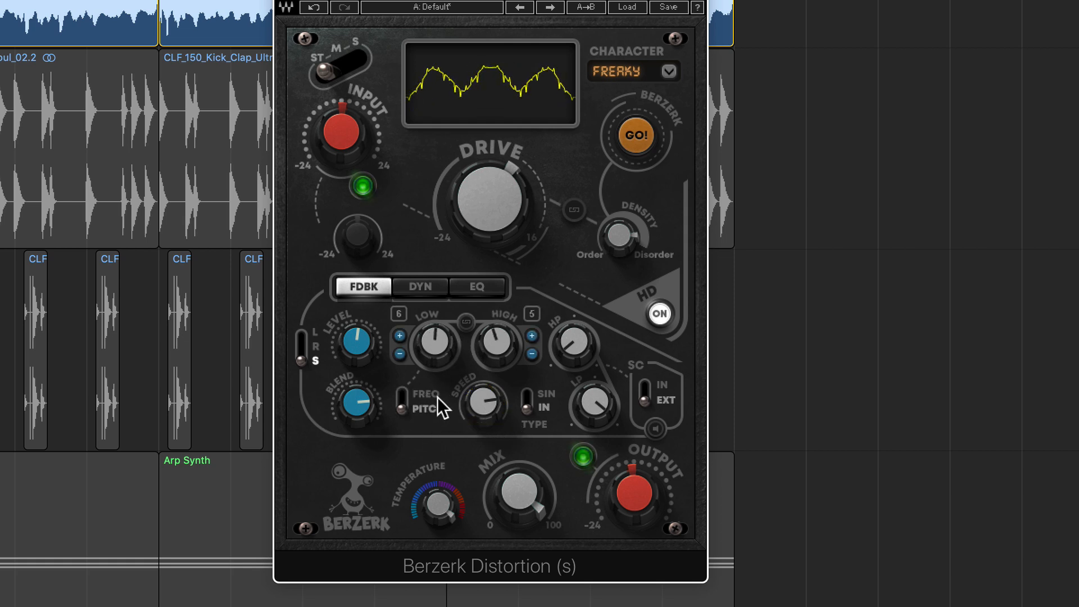
pyautogui.click(438, 398)
pyautogui.moveTo(438, 321); pyautogui.dragTo(437, 309)
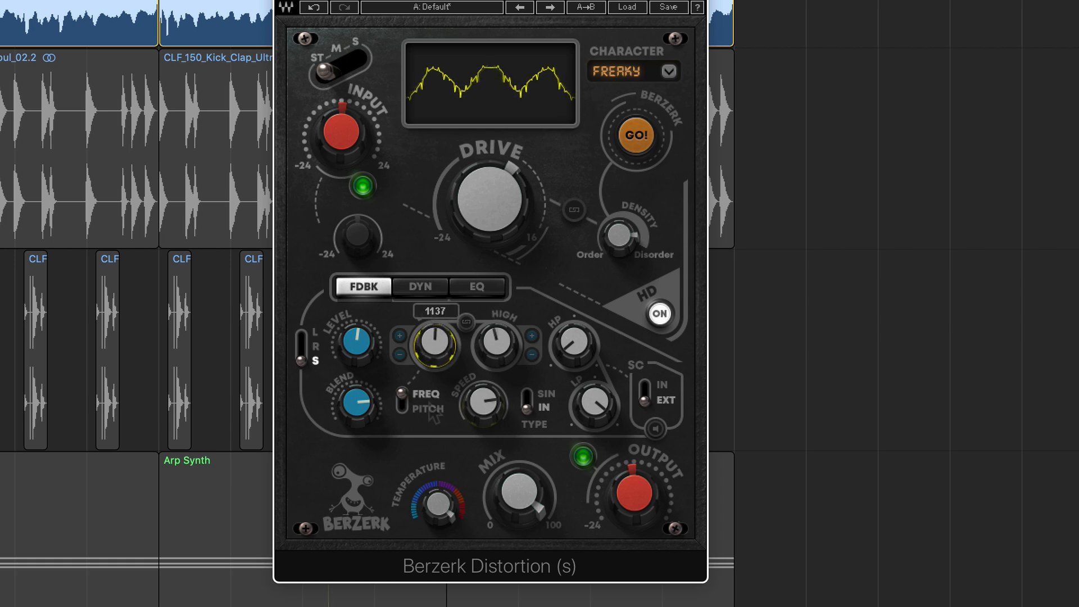
pyautogui.click(429, 406)
# Retune the feedback Low and High pitch controls and raise the Speed slightly.
pyautogui.click(482, 403)
pyautogui.moveTo(452, 348); pyautogui.dragTo(490, 360)
pyautogui.moveTo(485, 403); pyautogui.dragTo(493, 409)
# Turn the feedback Blend down to a low setting and raise the feedback Level slightly.
pyautogui.moveTo(365, 400); pyautogui.dragTo(355, 513)
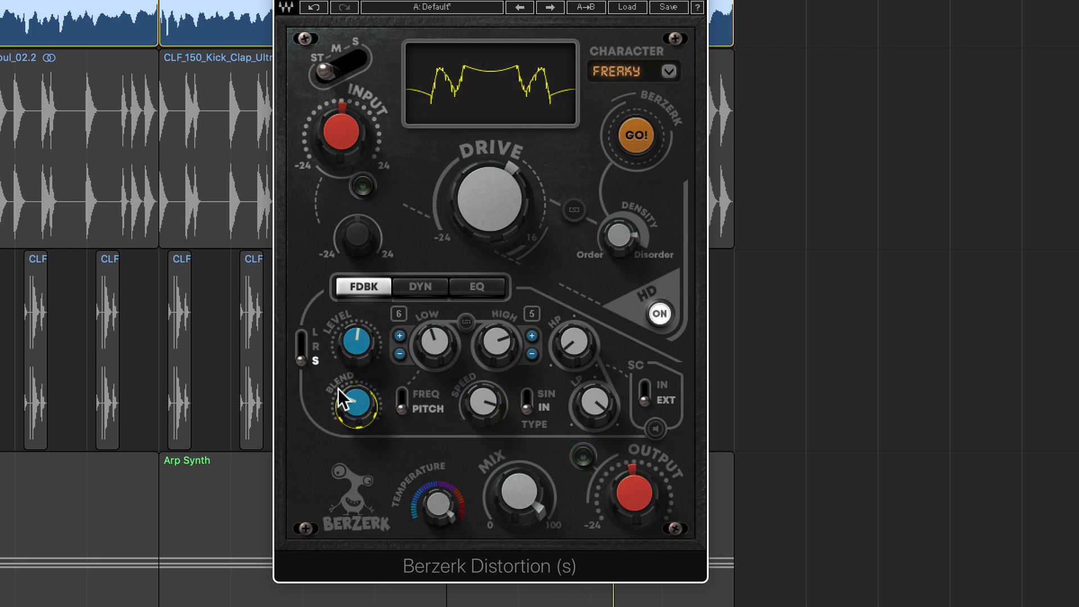
pyautogui.moveTo(369, 405)
pyautogui.mouseDown()
pyautogui.moveTo(363, 415)
pyautogui.moveTo(362, 388)
pyautogui.mouseUp()
pyautogui.moveTo(357, 341)
pyautogui.mouseDown()
pyautogui.moveTo(357, 329)
pyautogui.moveTo(360, 355)
pyautogui.mouseUp()
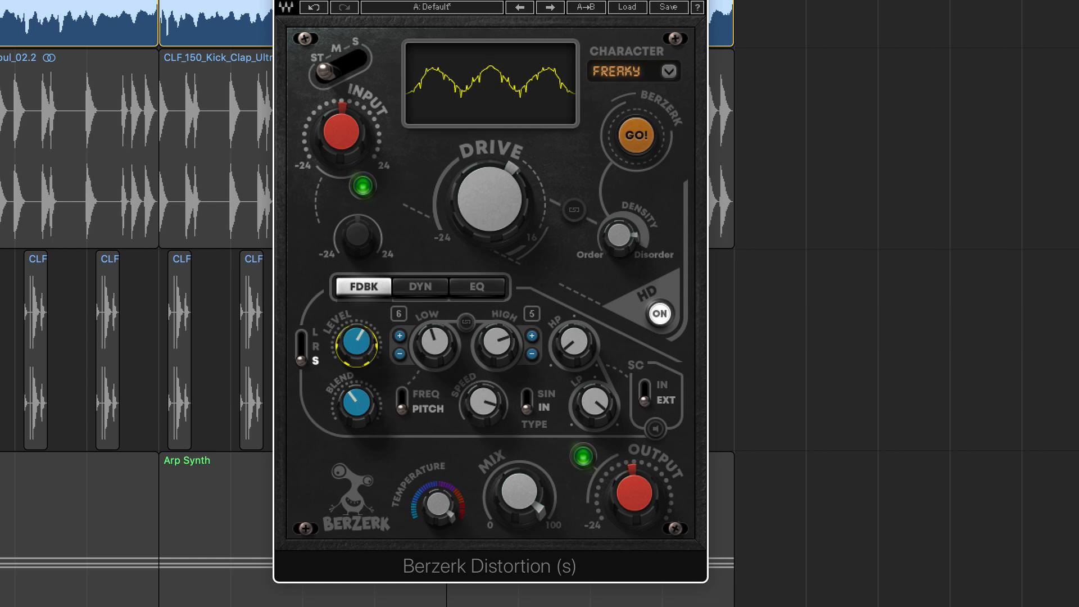
# Solo the Kick Clap track together with Bass Synth and play both tracks.
pyautogui.click(63, 197)
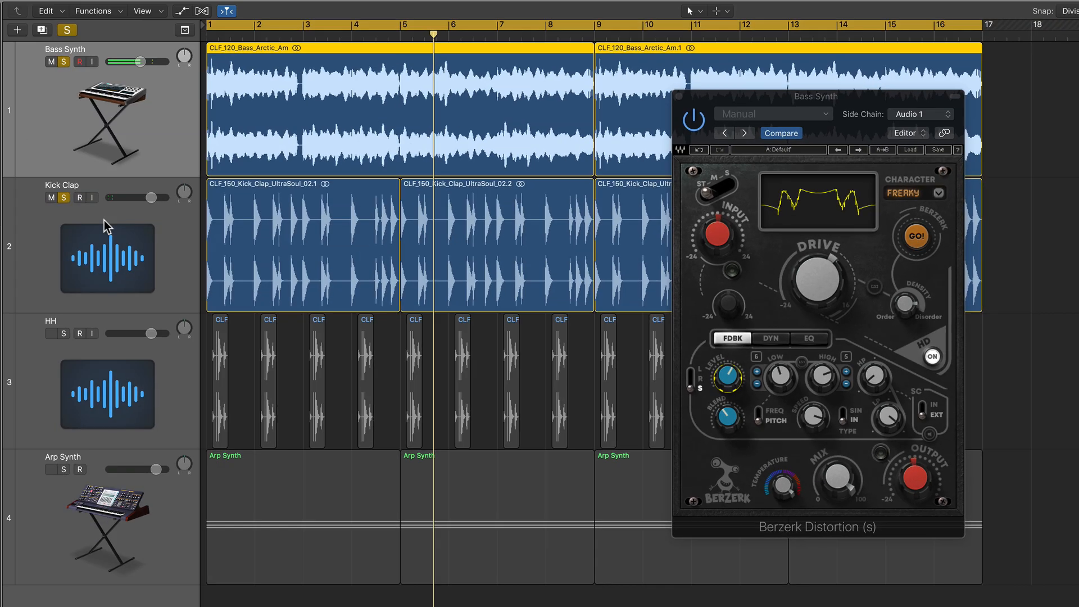
pyautogui.press('space')
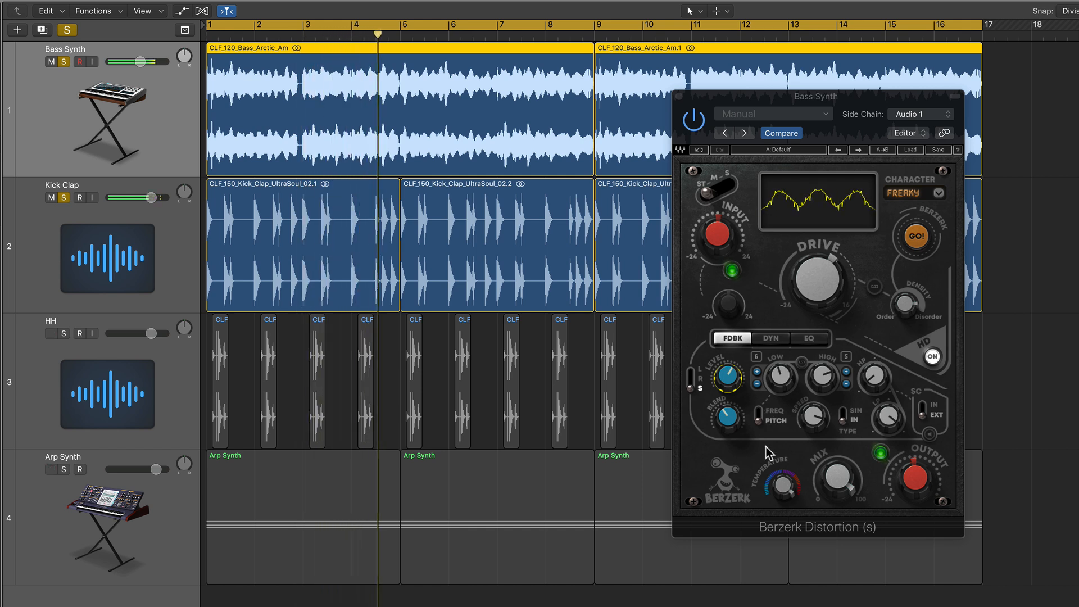
# In the DYN section, try Blend at 100.0 and Threshold at 33.6, and settle both at moderately high settings.
pyautogui.click(773, 339)
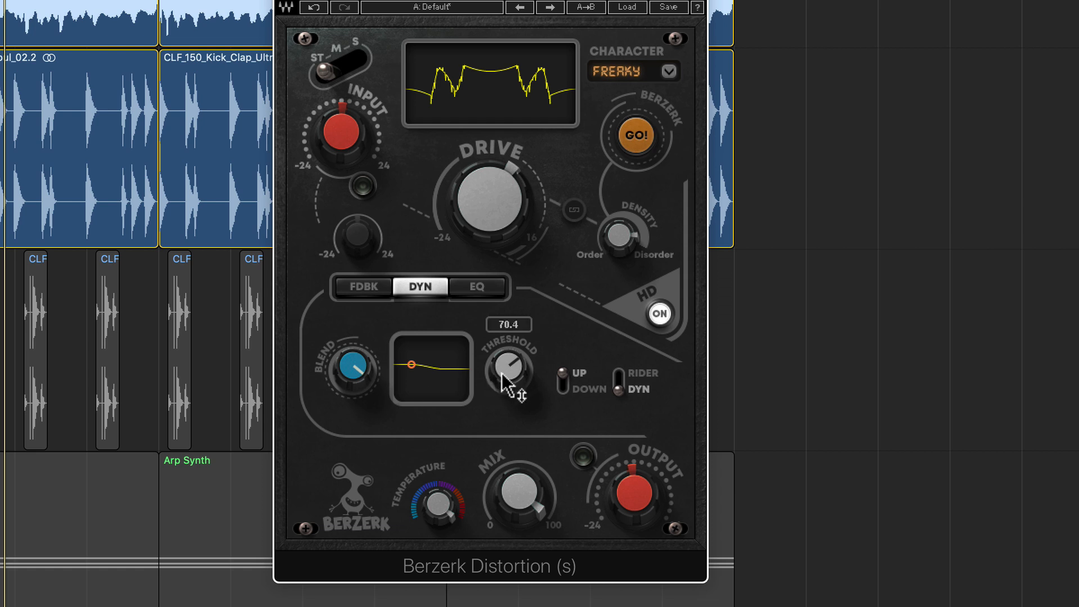
pyautogui.moveTo(346, 386); pyautogui.dragTo(315, 242)
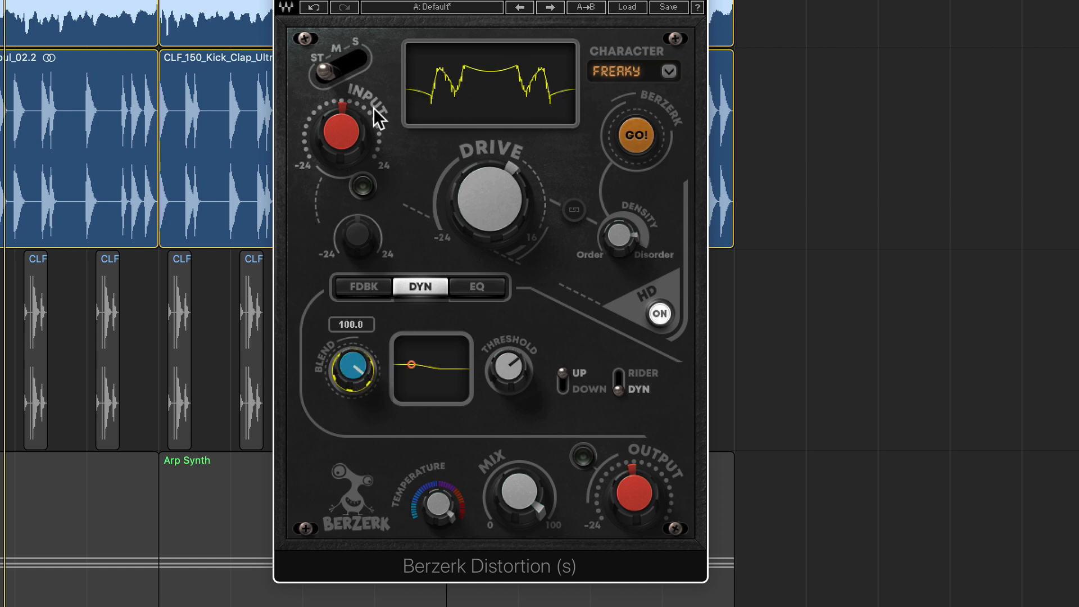
pyautogui.click(509, 368)
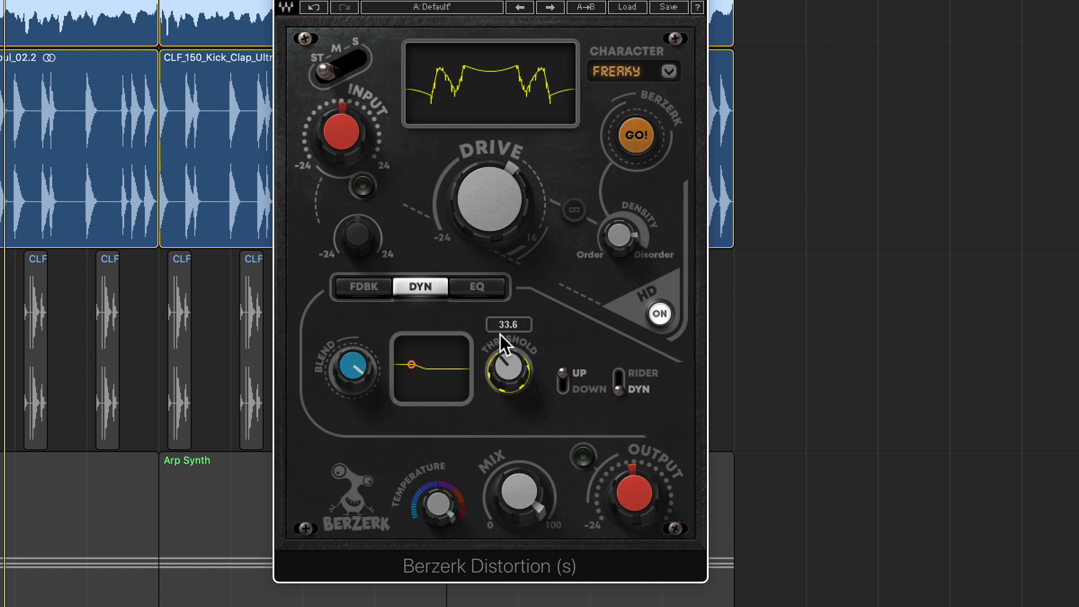
pyautogui.moveTo(371, 361); pyautogui.dragTo(355, 373)
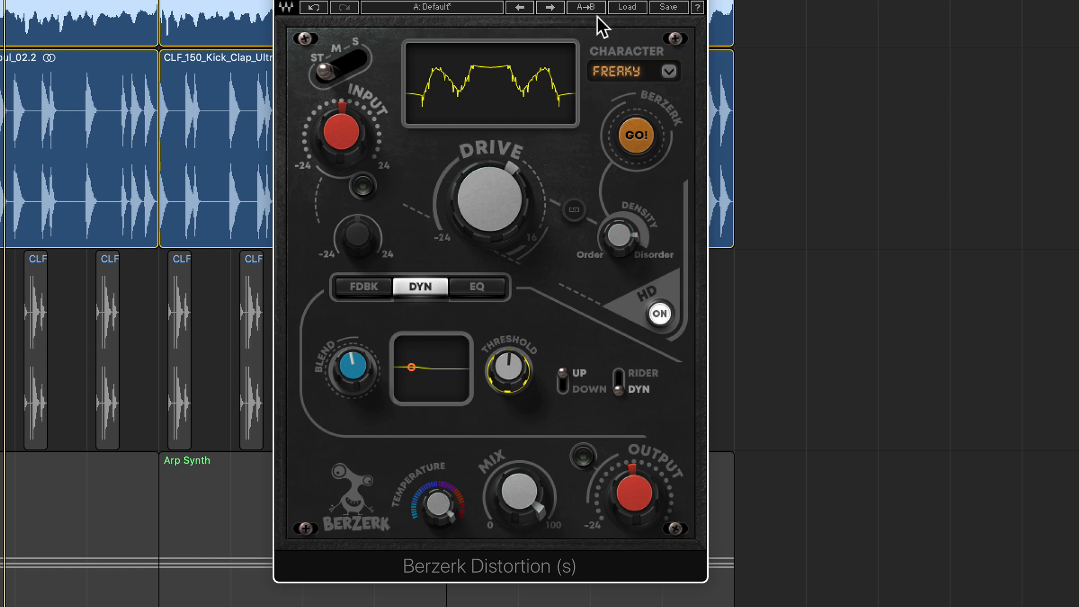
pyautogui.moveTo(372, 373); pyautogui.dragTo(372, 362)
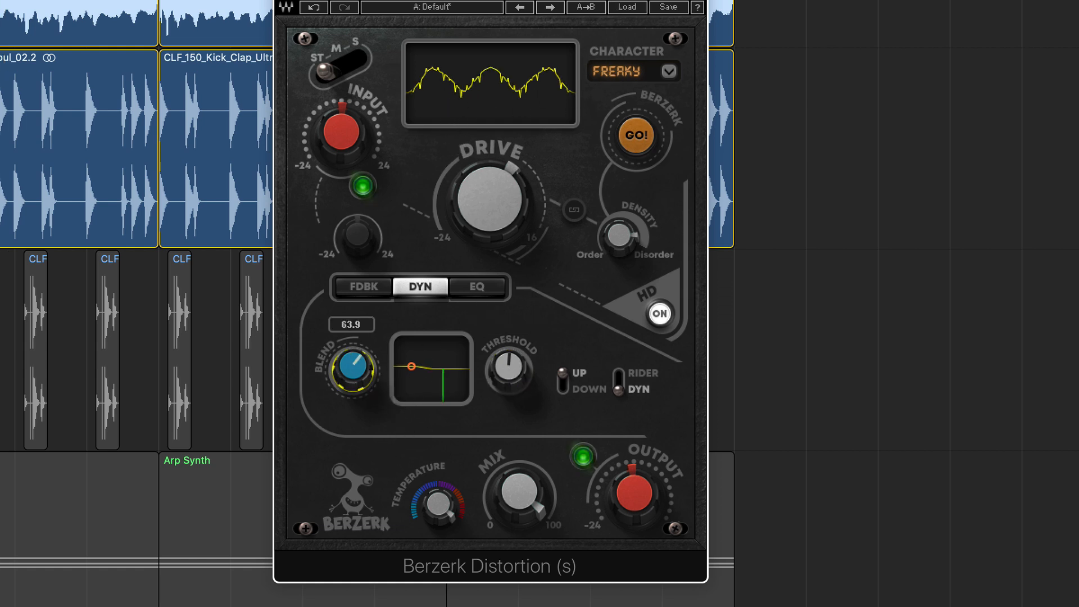
pyautogui.moveTo(509, 366)
pyautogui.mouseDown()
pyautogui.moveTo(508, 338)
pyautogui.moveTo(509, 348)
pyautogui.mouseUp()
pyautogui.moveTo(352, 367); pyautogui.dragTo(352, 333)
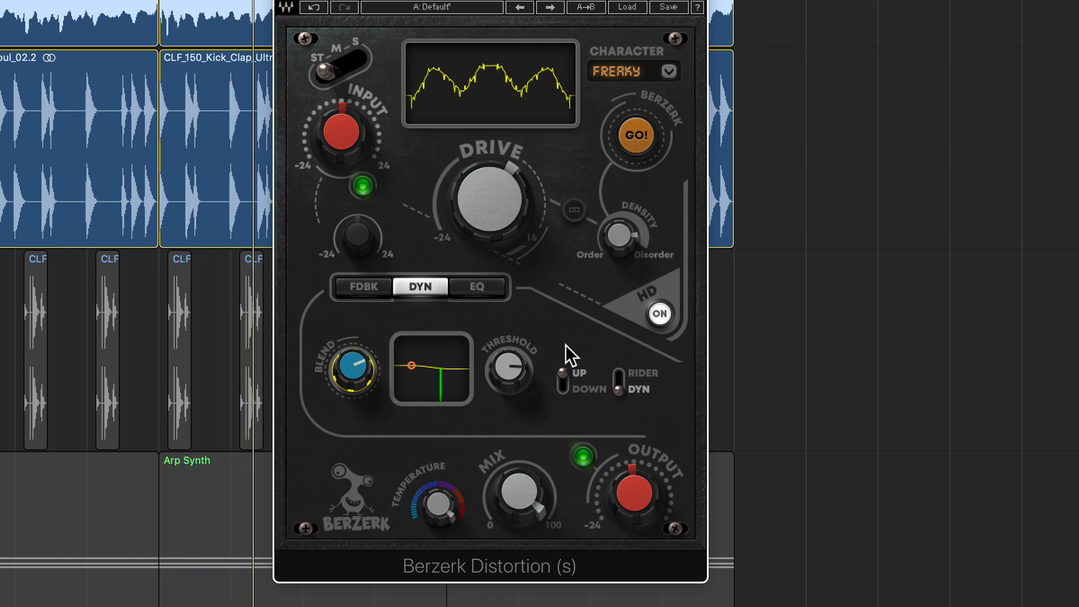
# In the EQ section, sweep the Low gain up to 9.3 and back, and set the Mid gain to 6.9.
pyautogui.click(496, 287)
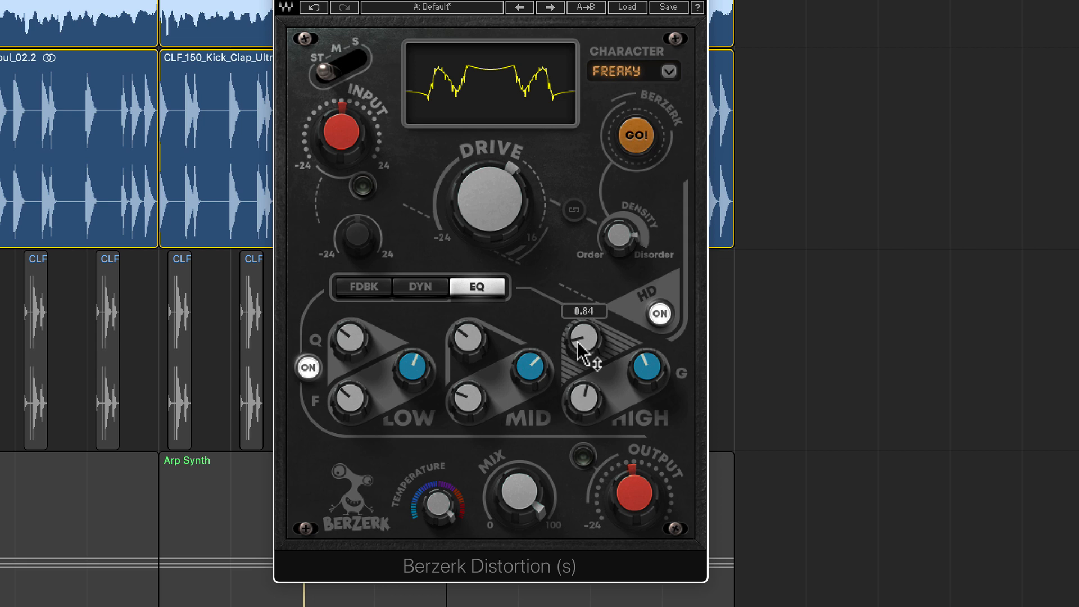
pyautogui.click(403, 388)
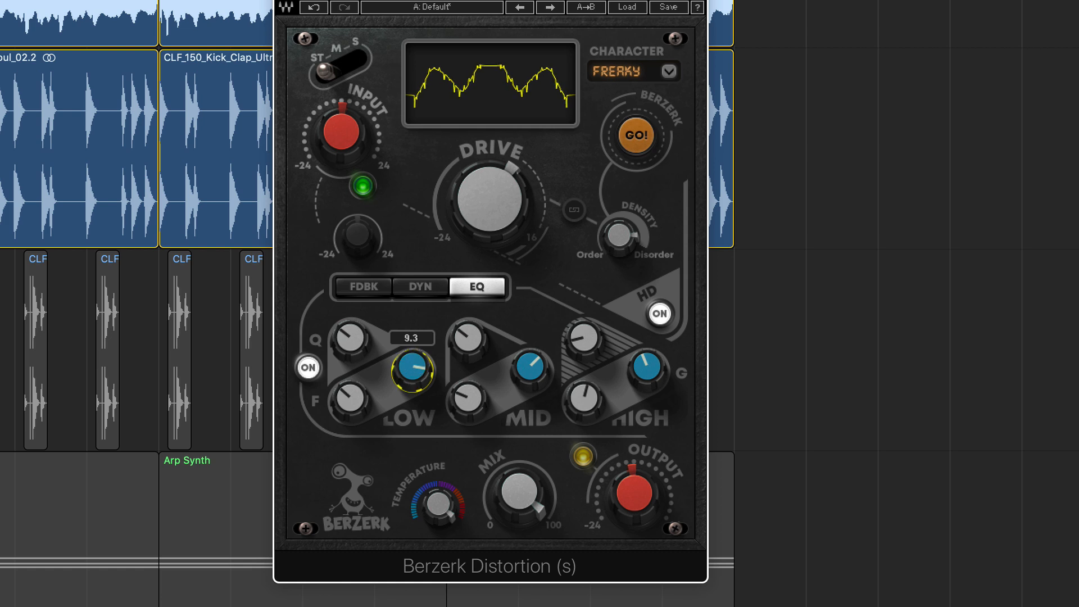
pyautogui.moveTo(530, 367); pyautogui.dragTo(530, 354)
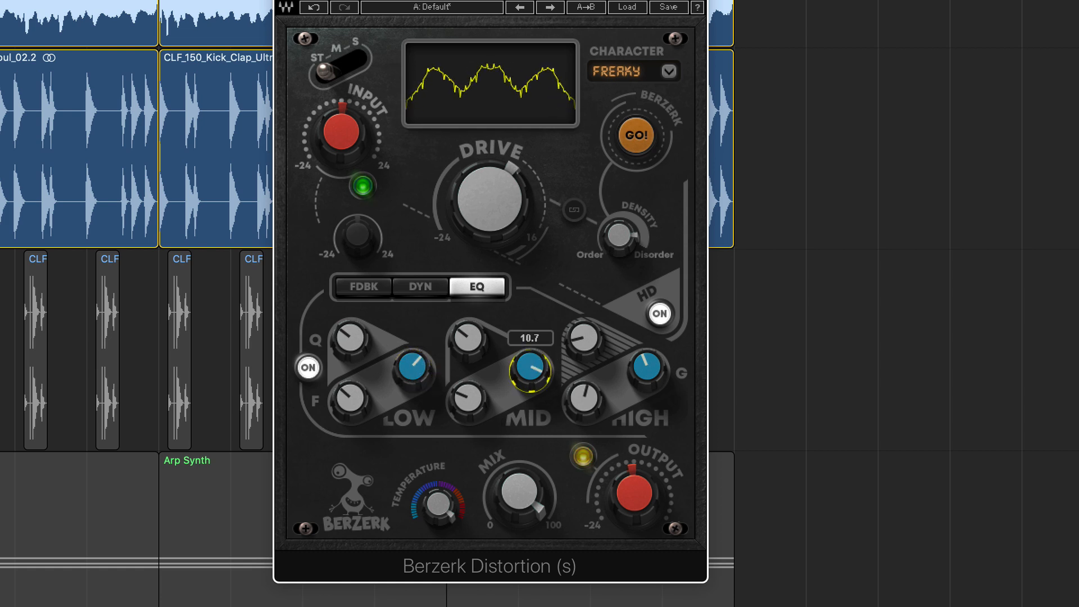
pyautogui.press('f')
pyautogui.press('f')
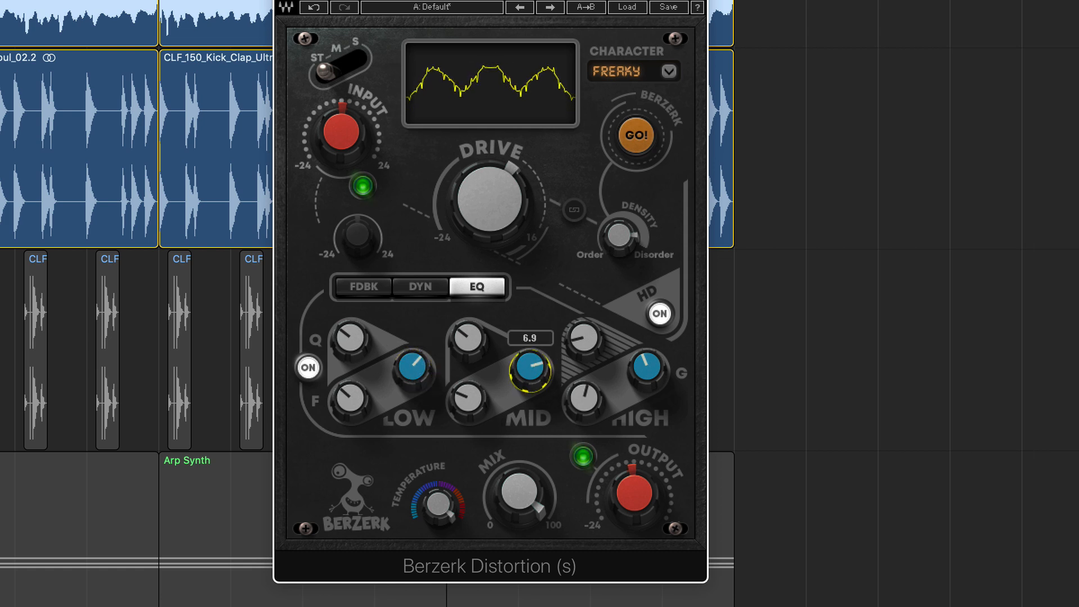
# Raise the Mid band's frequency past 1249, boost its gain above 8.1 and set its Q to 4.16.
pyautogui.click(468, 401)
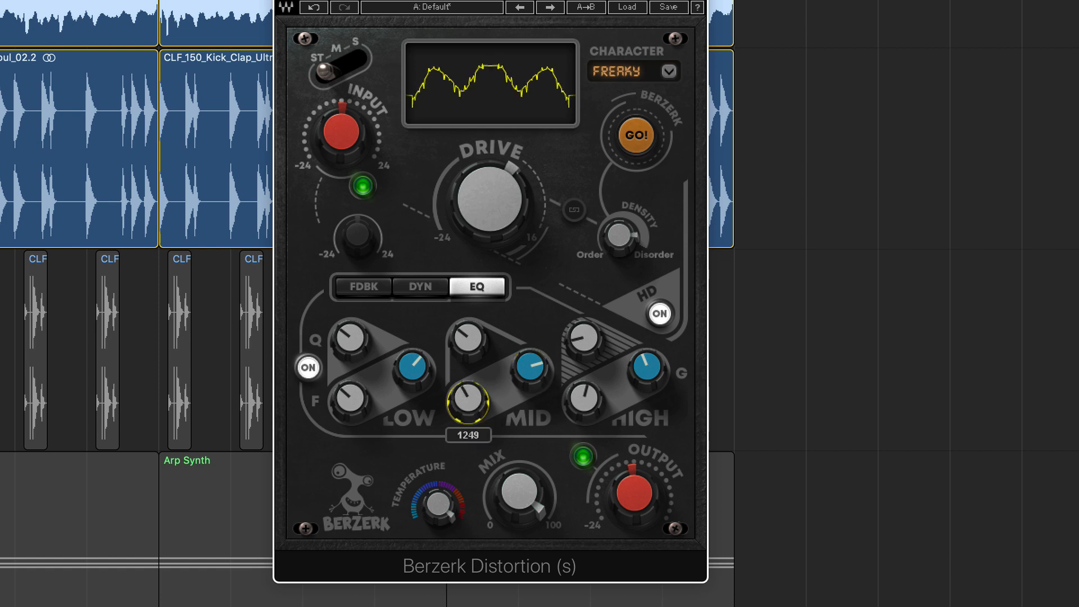
pyautogui.moveTo(533, 371); pyautogui.dragTo(533, 365)
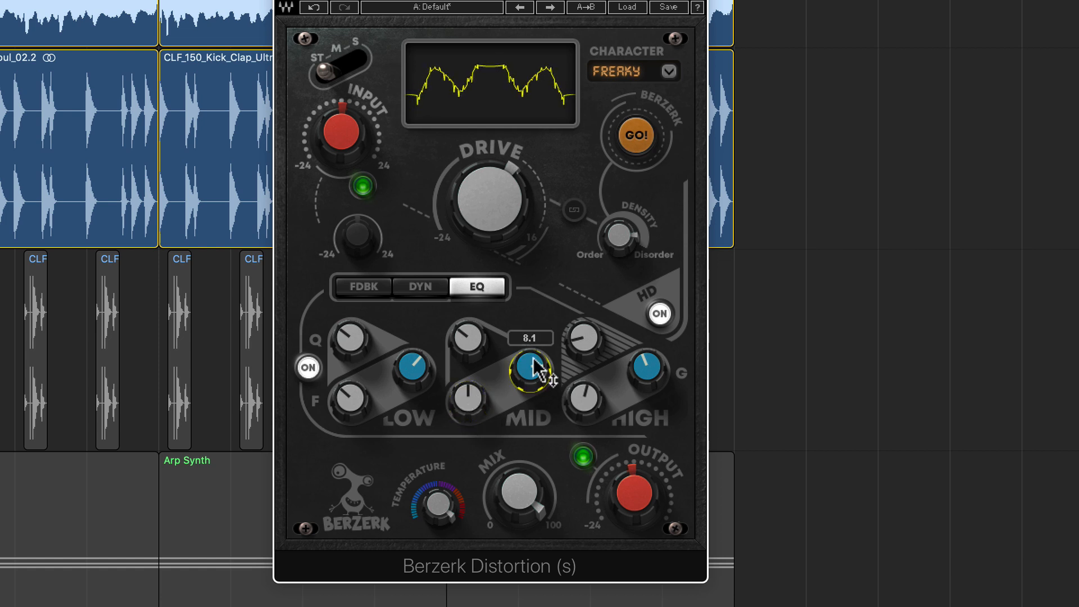
pyautogui.moveTo(463, 337)
pyautogui.mouseDown()
pyautogui.moveTo(463, 348)
pyautogui.moveTo(462, 328)
pyautogui.mouseUp()
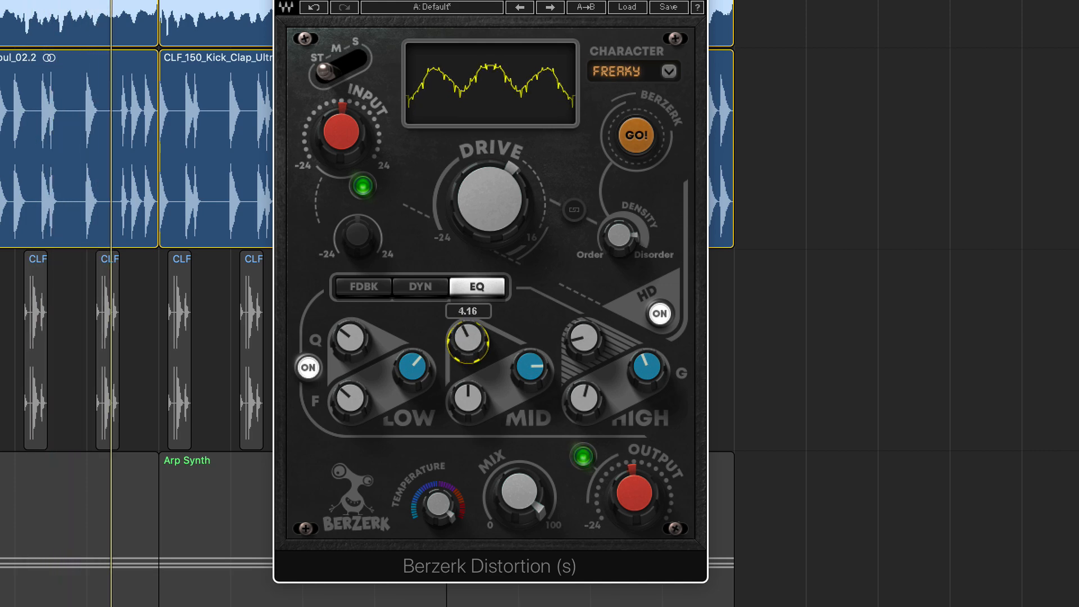
# Turn the plugin's Mix down to nearly 0.
pyautogui.moveTo(907, 521); pyautogui.dragTo(907, 540)
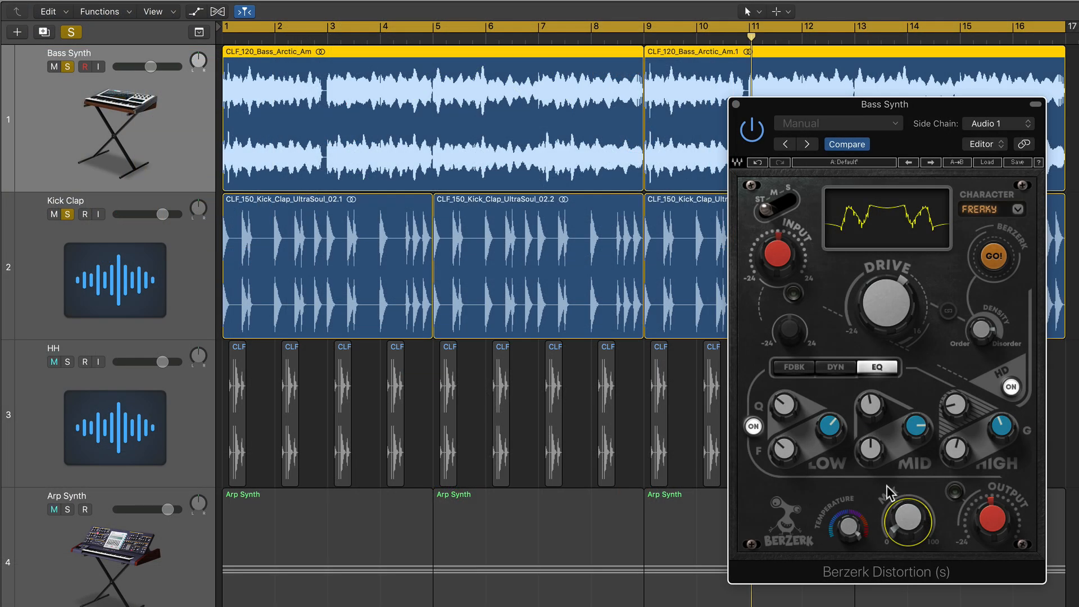
# Play the project from the start and readjust the Mix and Drive of the plugin on Bass Synth.
pyautogui.press('Return')
pyautogui.press('space')
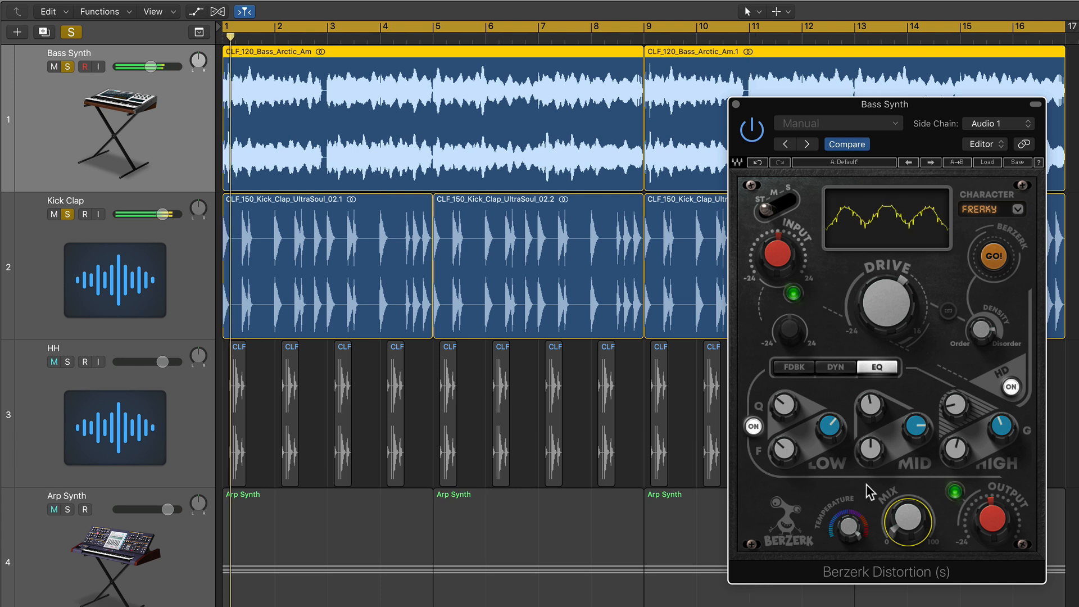
pyautogui.moveTo(914, 528)
pyautogui.mouseDown()
pyautogui.moveTo(913, 567)
pyautogui.moveTo(913, 523)
pyautogui.mouseUp()
pyautogui.moveTo(905, 299); pyautogui.dragTo(906, 307)
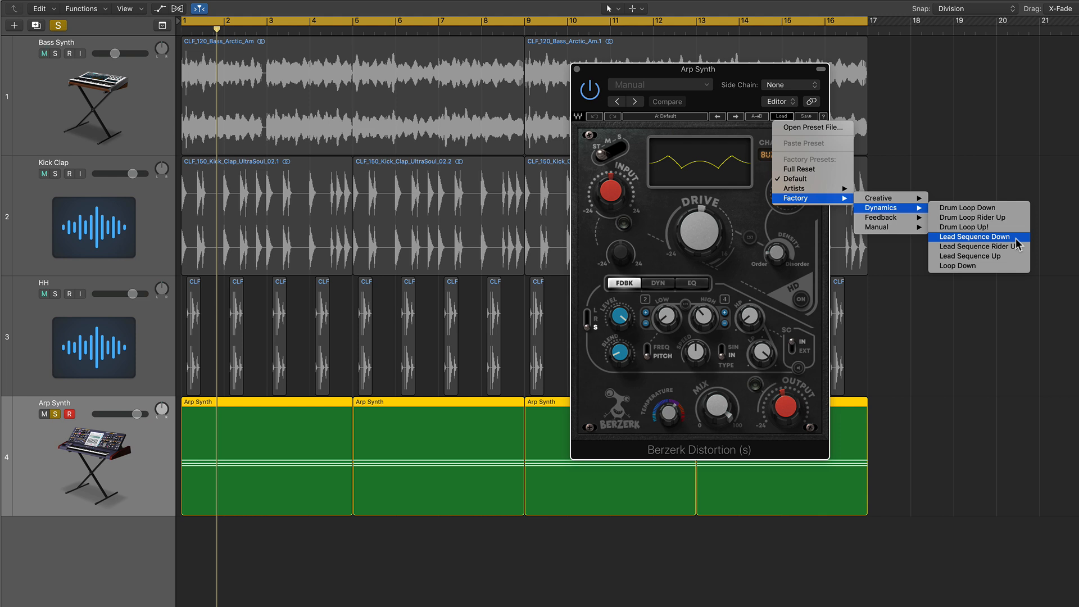
# Load the Dynamics factory preset Lead Sequence Down on Arp Synth, play it, and lower the Mix to about half.
pyautogui.click(1015, 238)
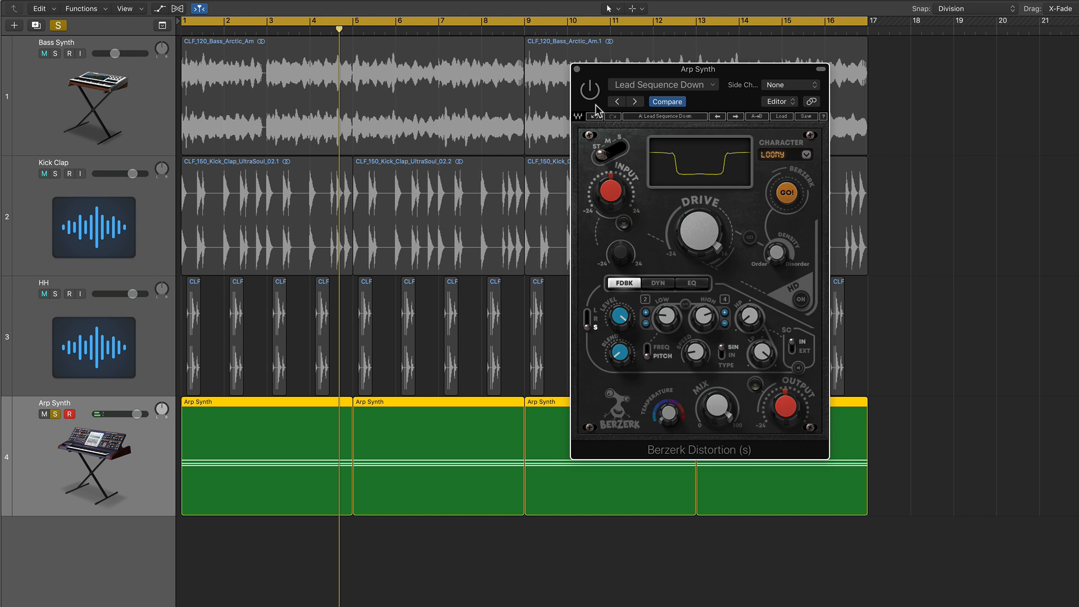
pyautogui.press('space')
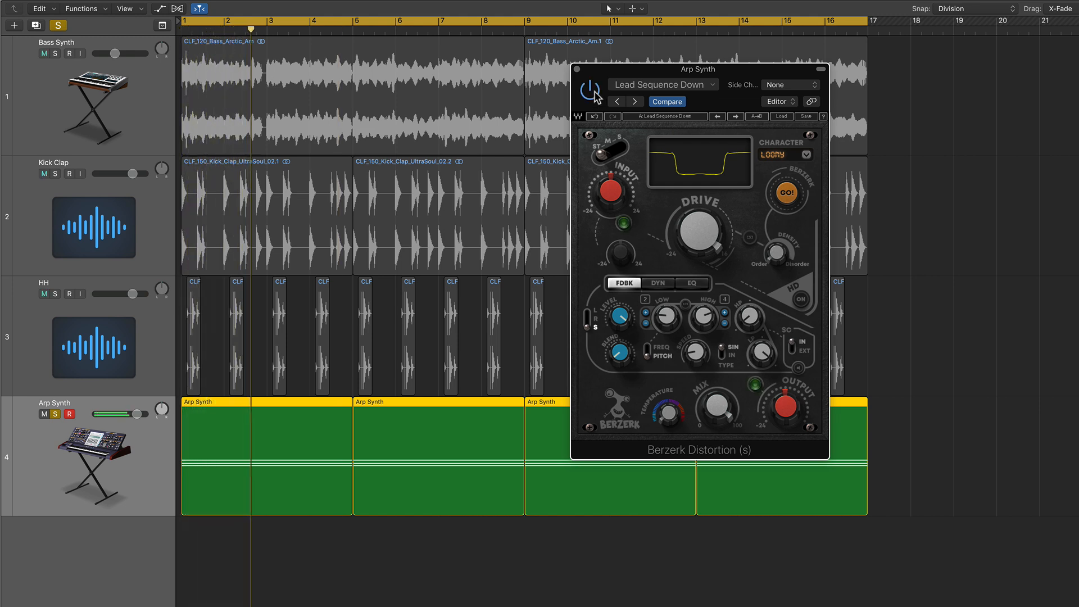
pyautogui.moveTo(717, 406); pyautogui.dragTo(719, 408)
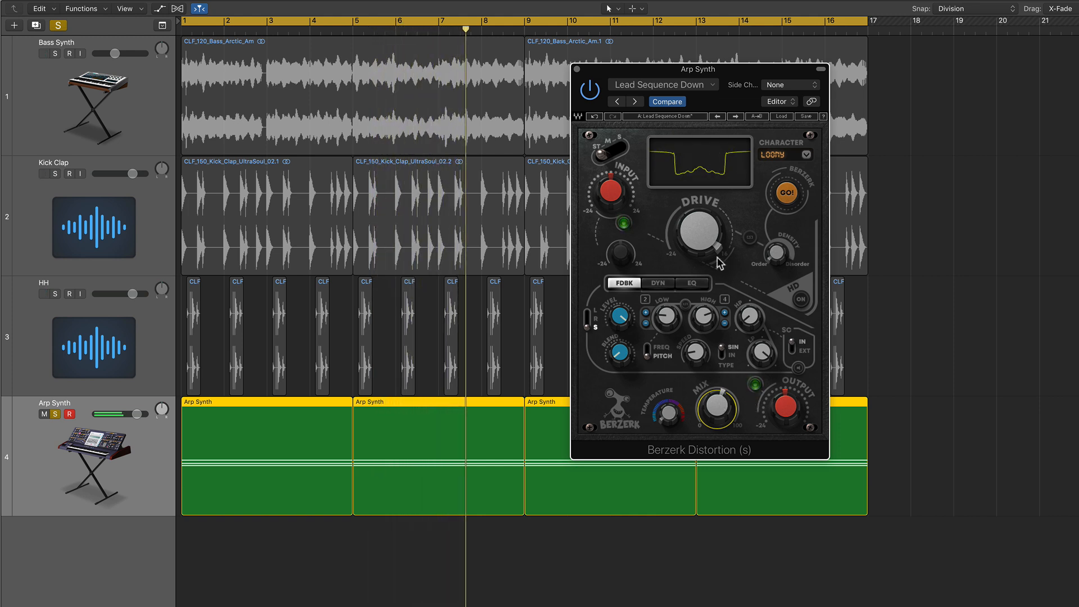
pyautogui.moveTo(699, 248)
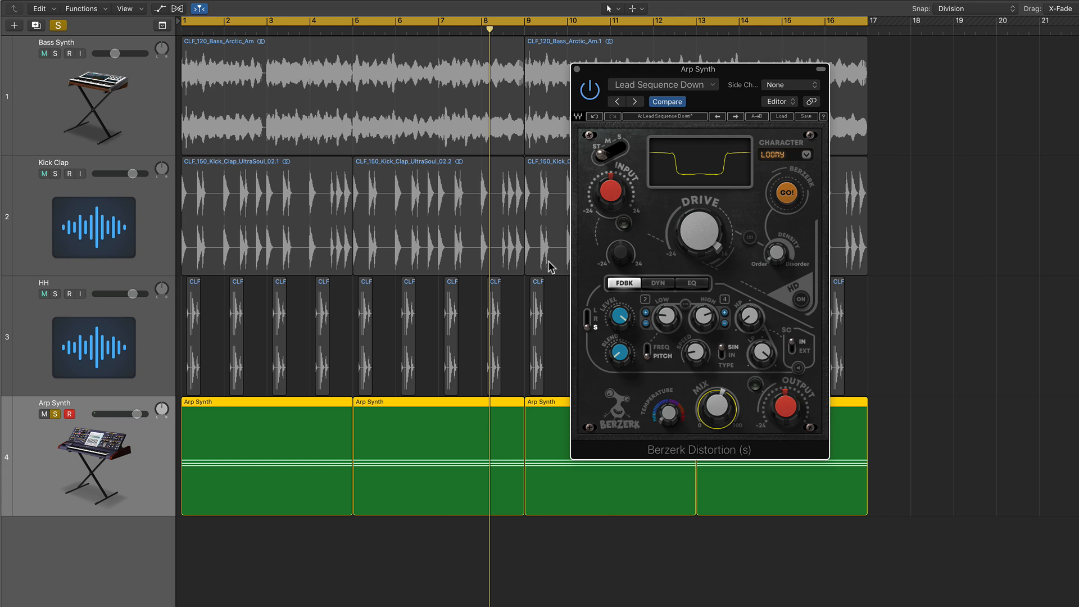
# Disarm and unsolo the Arp Synth track and close its Berzerk Distortion window.
pyautogui.click(70, 415)
pyautogui.click(55, 414)
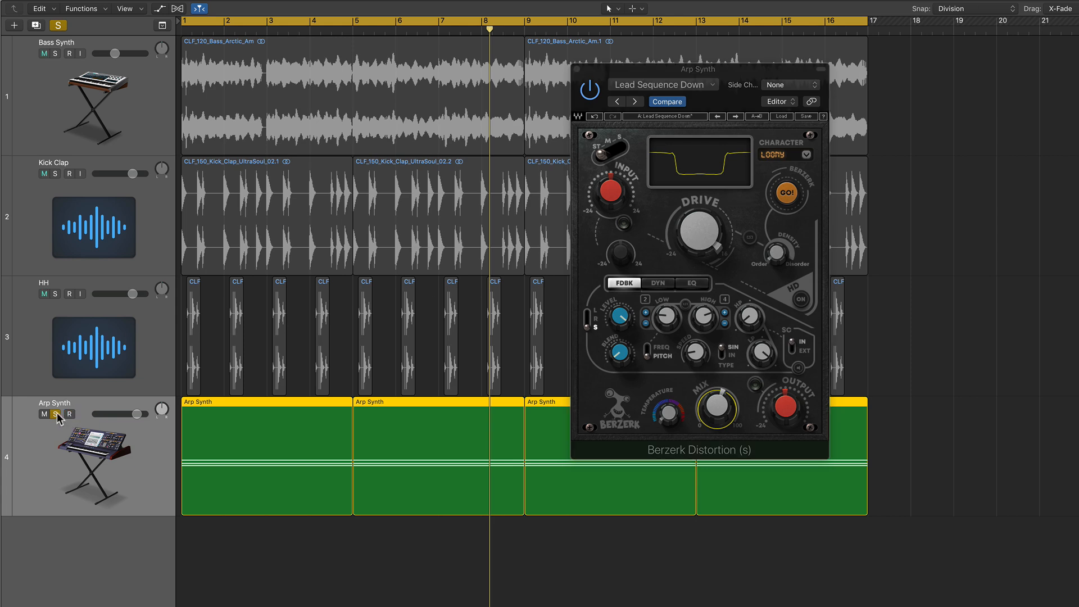
pyautogui.press('super+a')
pyautogui.click(577, 69)
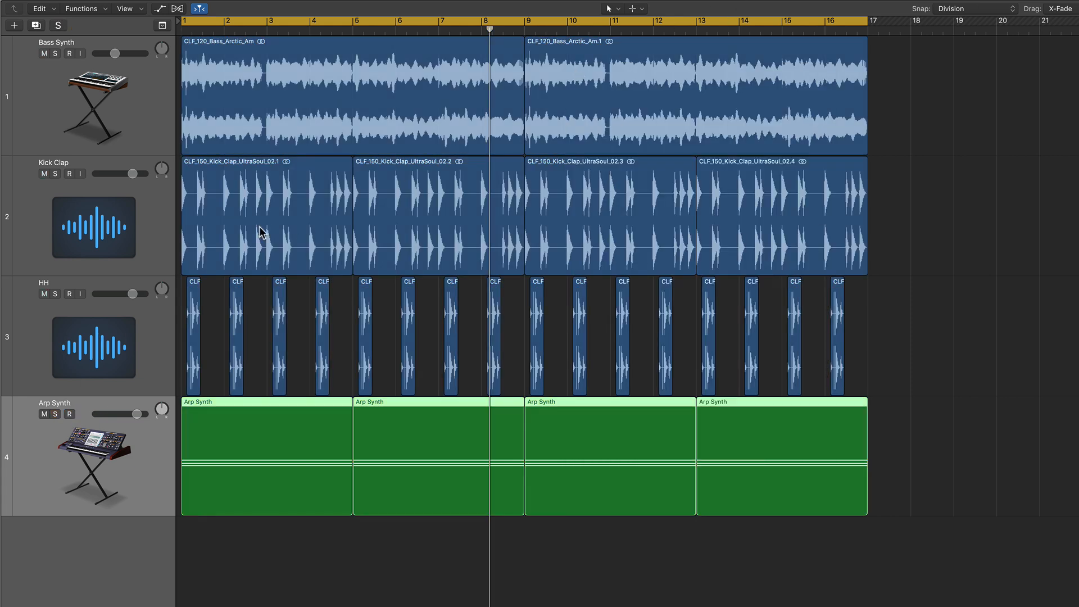
# Group the Kick Clap and HH tracks into a new summing stack.
pyautogui.click(156, 228)
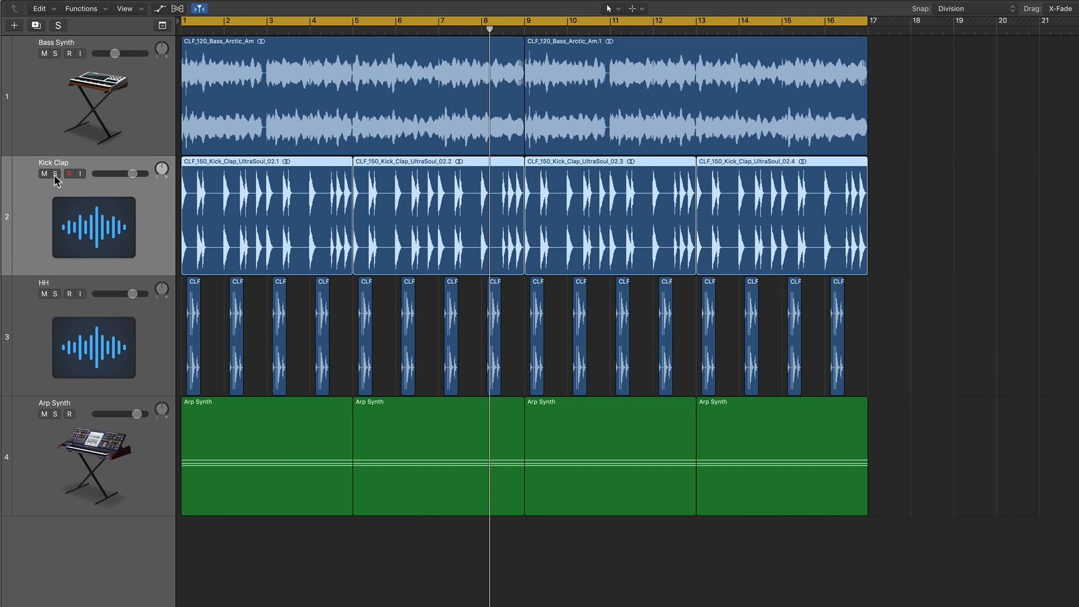
pyautogui.keyDown('shift'); pyautogui.click(87, 331); pyautogui.keyUp('shift')
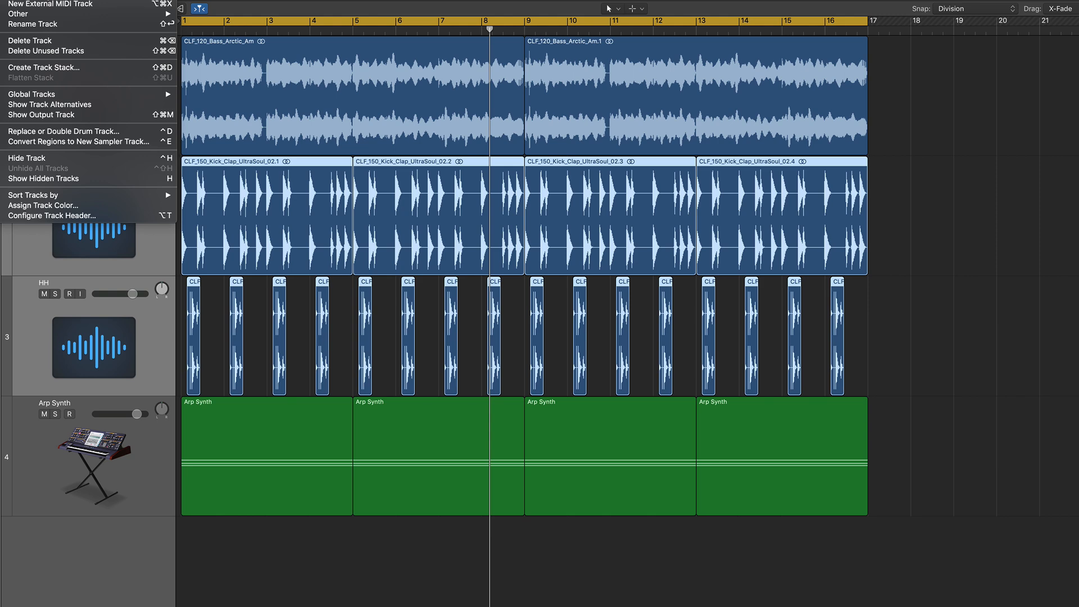
pyautogui.click(68, 65)
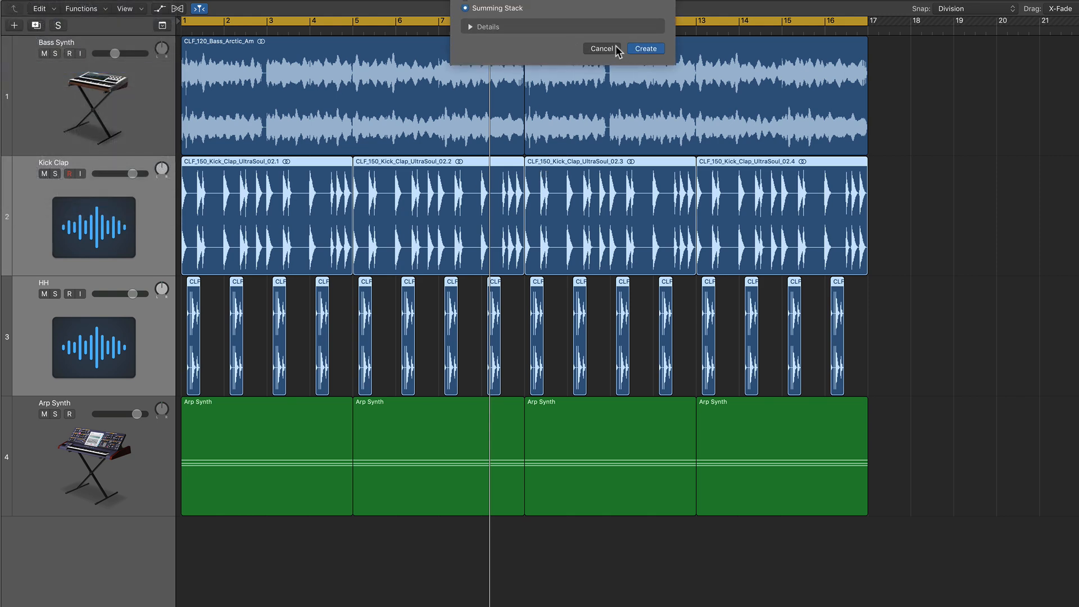
pyautogui.click(639, 49)
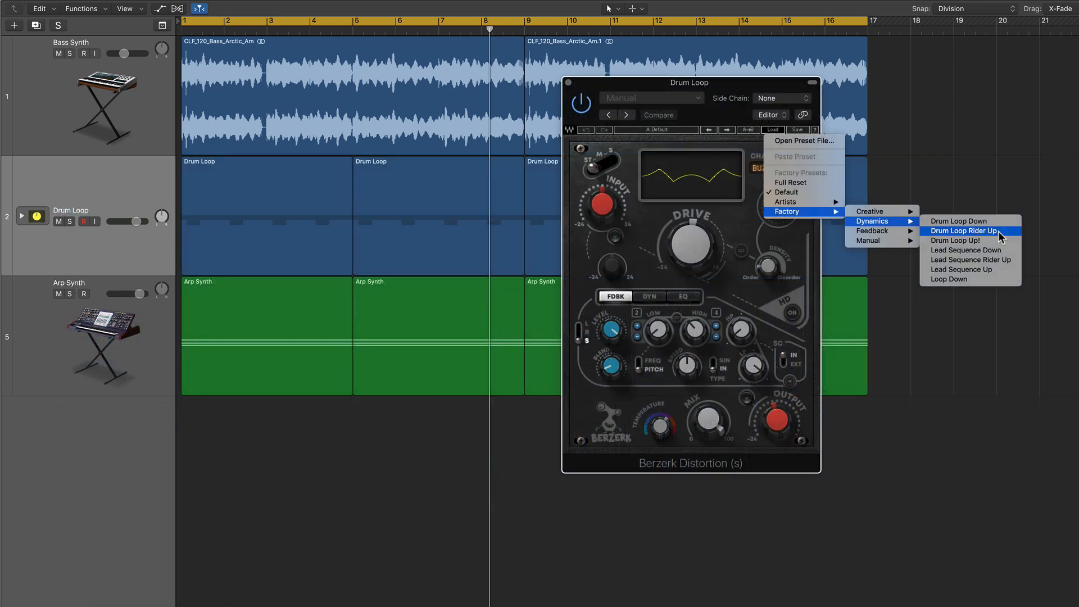
# Load the Dynamics factory preset Drum Loop Rider Up on Drum Loop and play the track soloed.
pyautogui.click(999, 231)
pyautogui.press('space')
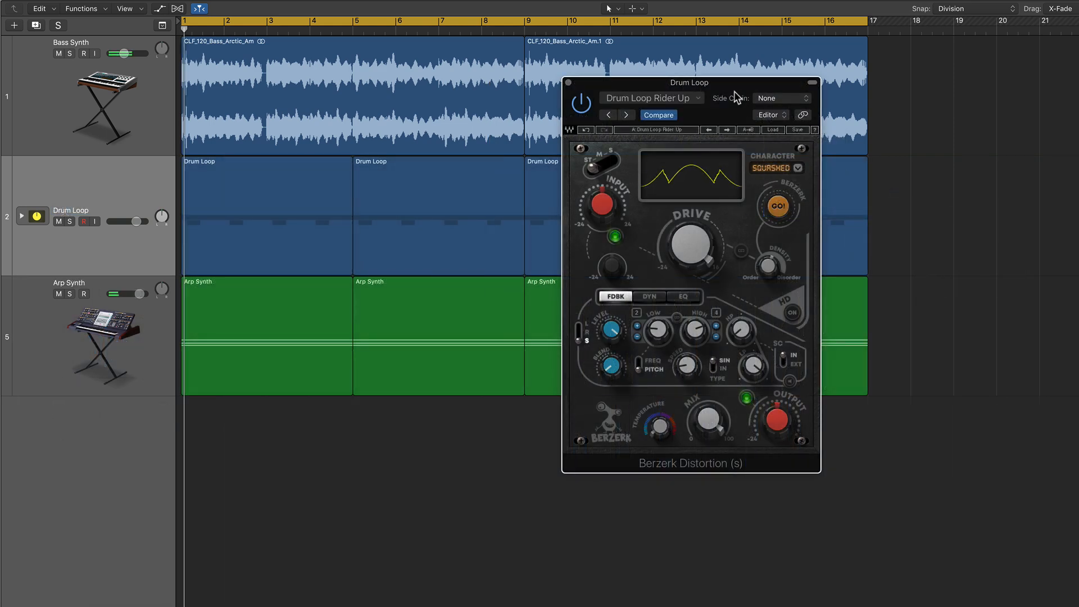
pyautogui.click(70, 221)
pyautogui.click(734, 279)
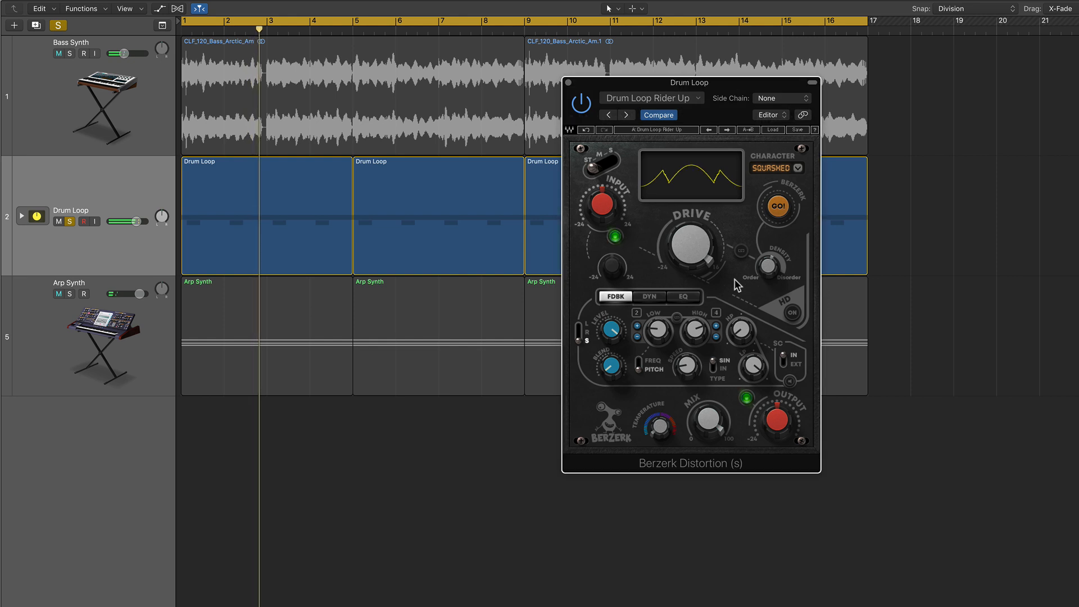
# Audition the Dynamics factory preset Drum Loop Down on the Drum Loop track.
pyautogui.click(778, 131)
pyautogui.moveTo(799, 212)
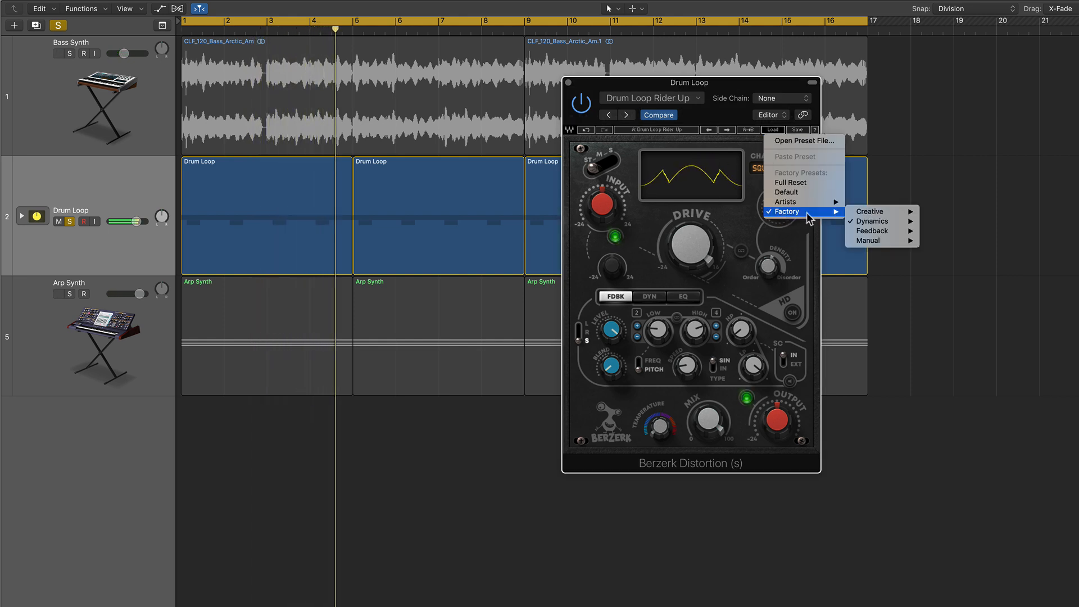
pyautogui.moveTo(872, 220)
pyautogui.click(939, 222)
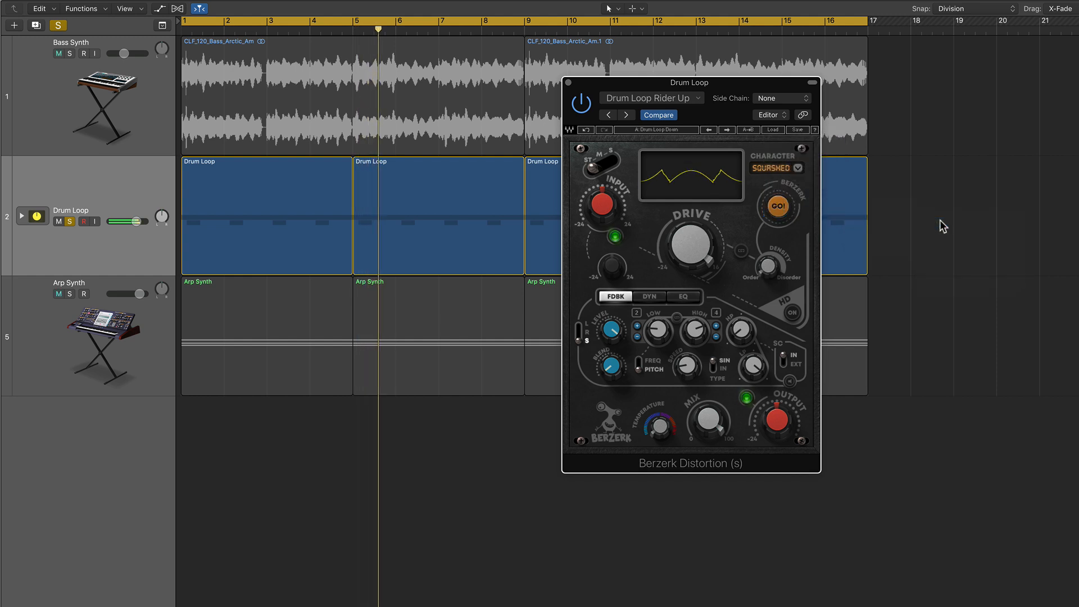
# Load the Dynamics factory preset Drum Loop Up! on Drum Loop and lower its Mix below 100.
pyautogui.click(773, 131)
pyautogui.moveTo(794, 214)
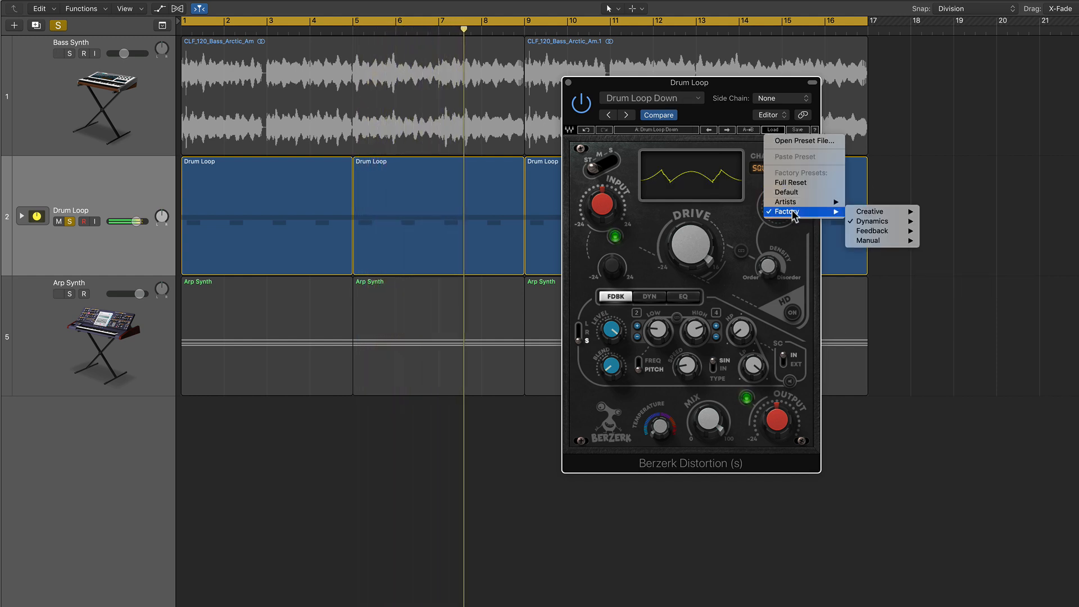
pyautogui.moveTo(872, 221)
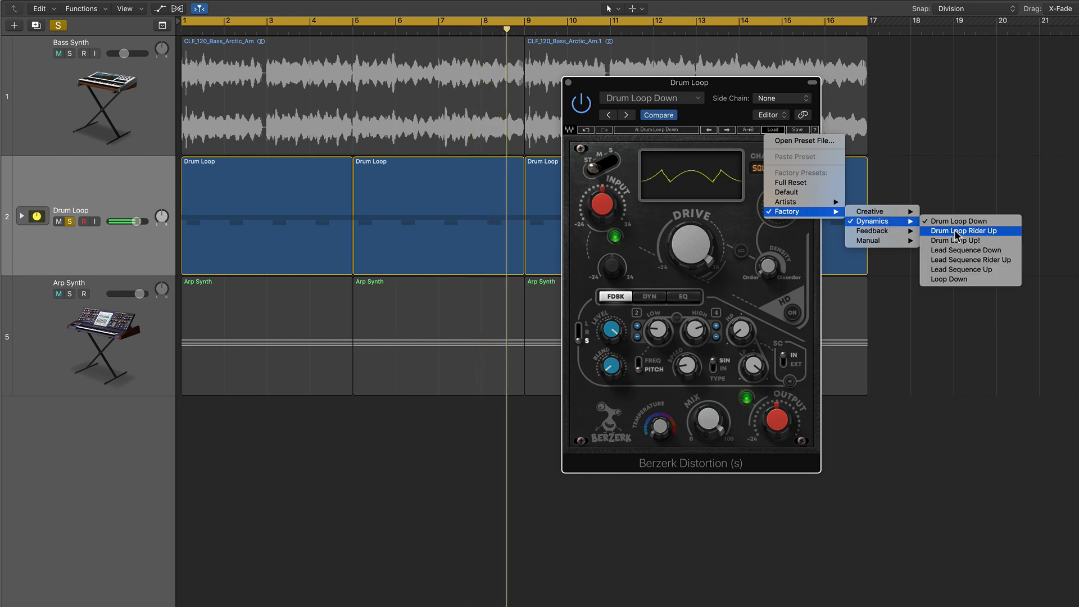
pyautogui.click(956, 241)
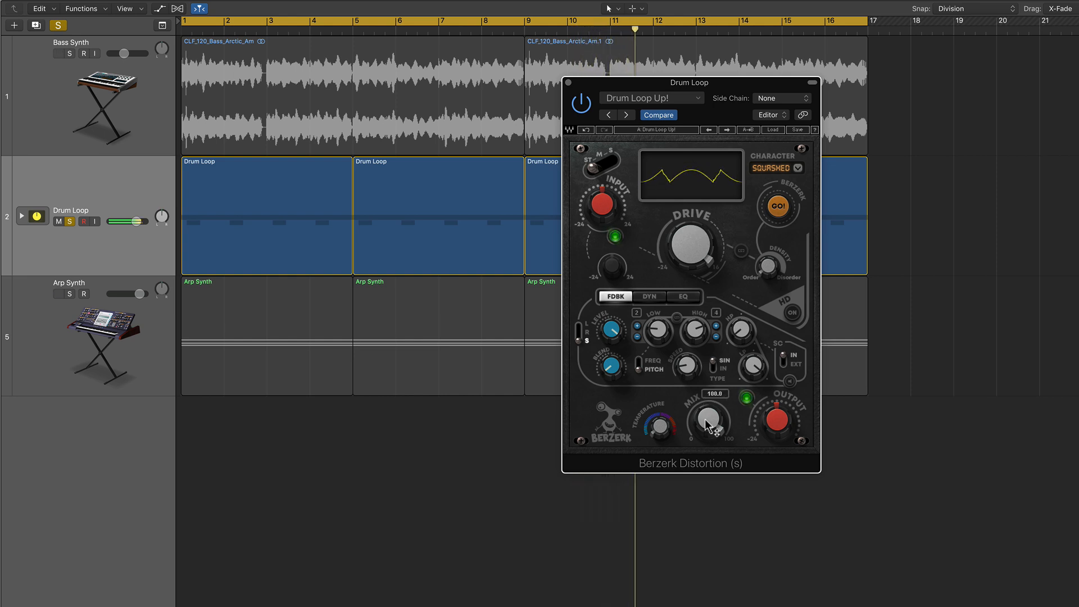
pyautogui.moveTo(707, 426); pyautogui.dragTo(707, 436)
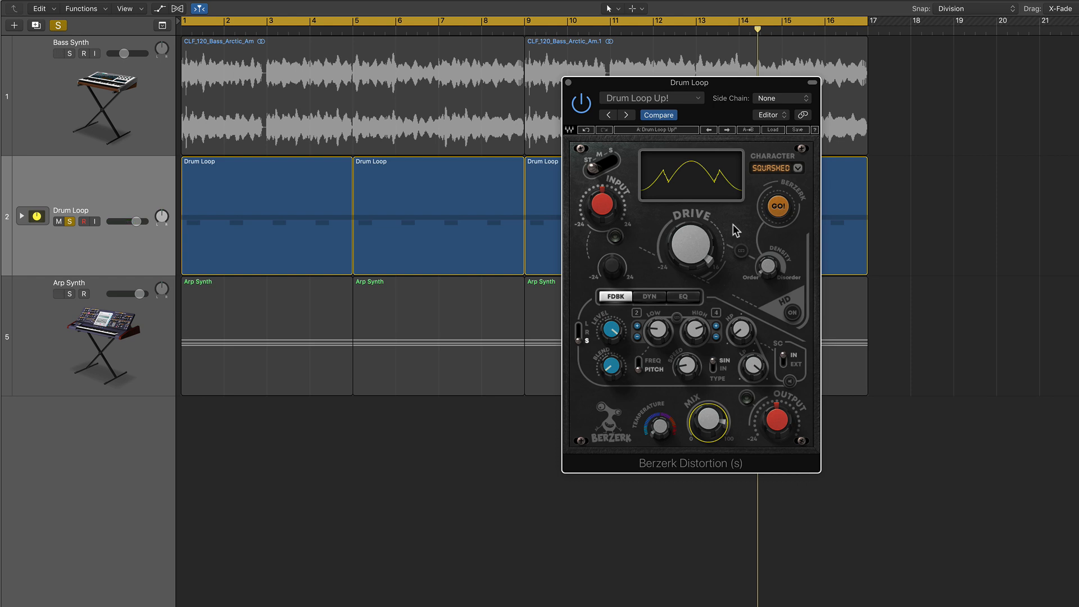
pyautogui.click(773, 130)
pyautogui.moveTo(798, 213)
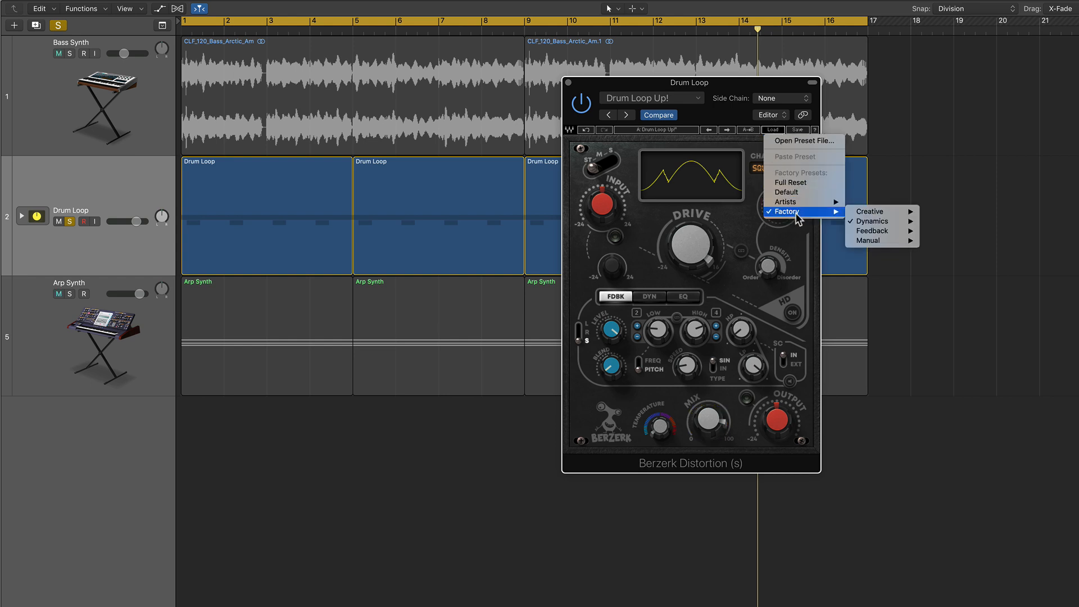
pyautogui.moveTo(871, 222)
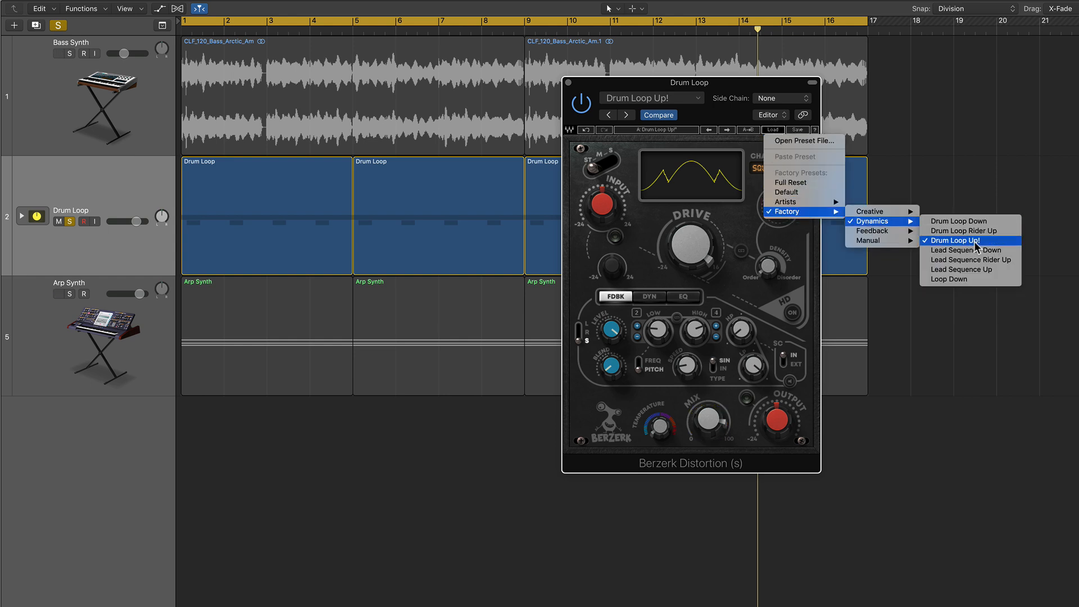
pyautogui.click(743, 225)
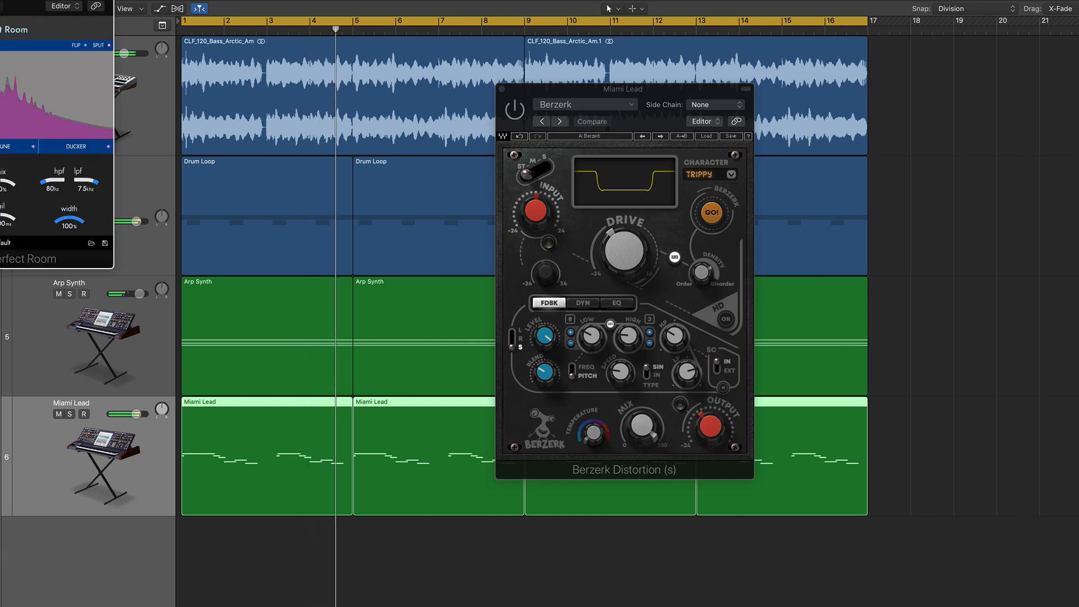
# Bring the Perfect Room plugin window fully into view, slightly adjust one of its knobs and close it.
pyautogui.moveTo(3, 0); pyautogui.dragTo(178, 87)
pyautogui.moveTo(180, 331); pyautogui.dragTo(184, 322)
pyautogui.click(72, 87)
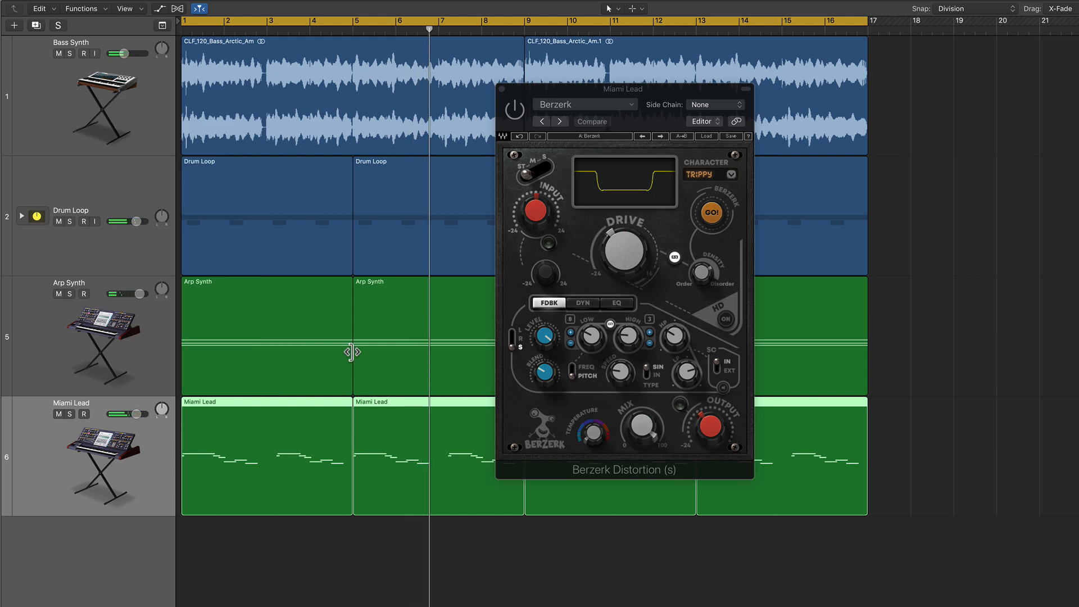
# Reload the Creative factory preset Berzerk in the Berzerk Distortion plugin on Miami Lead.
pyautogui.click(710, 136)
pyautogui.moveTo(731, 218)
pyautogui.moveTo(796, 222)
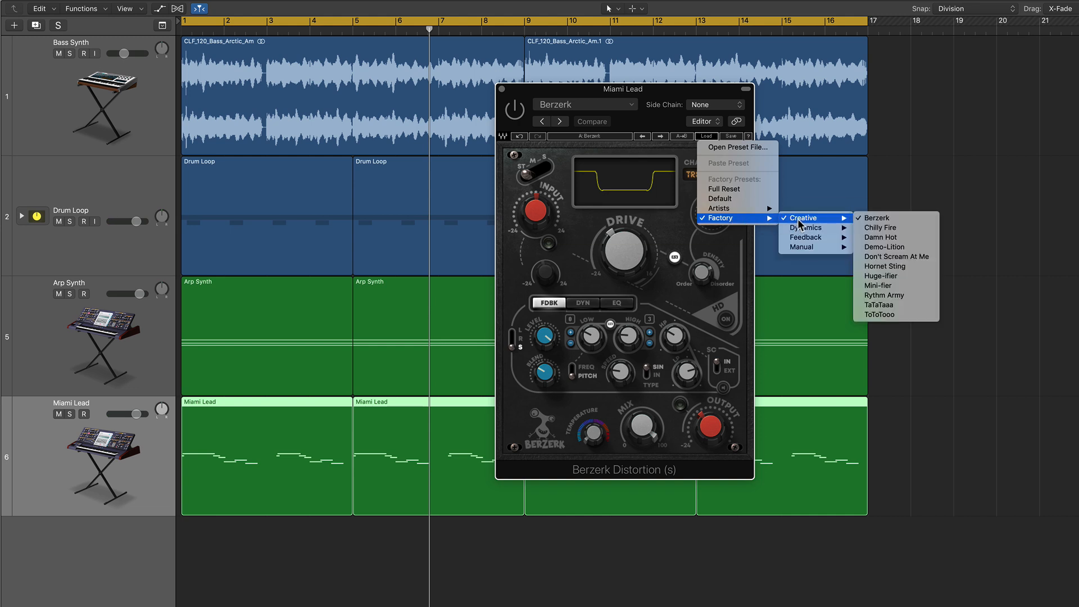
pyautogui.click(874, 219)
pyautogui.click(662, 137)
pyautogui.click(648, 136)
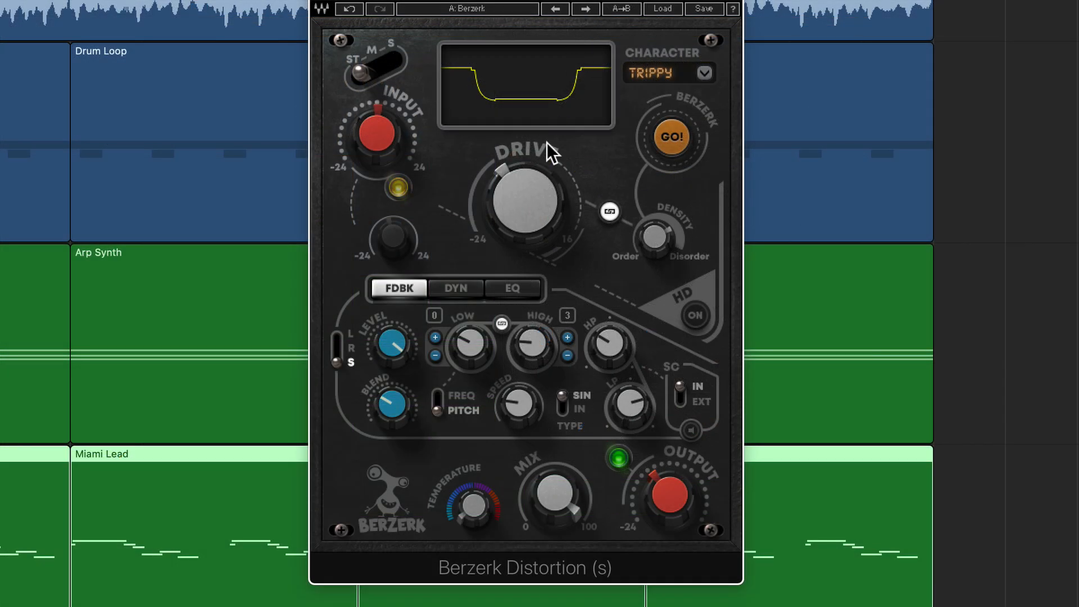
# Audition the Chilly Fire and Damn Hot presets on Miami Lead, adjusting the Drive on Damn Hot.
pyautogui.moveTo(547, 143); pyautogui.dragTo(553, 18)
pyautogui.click(584, 8)
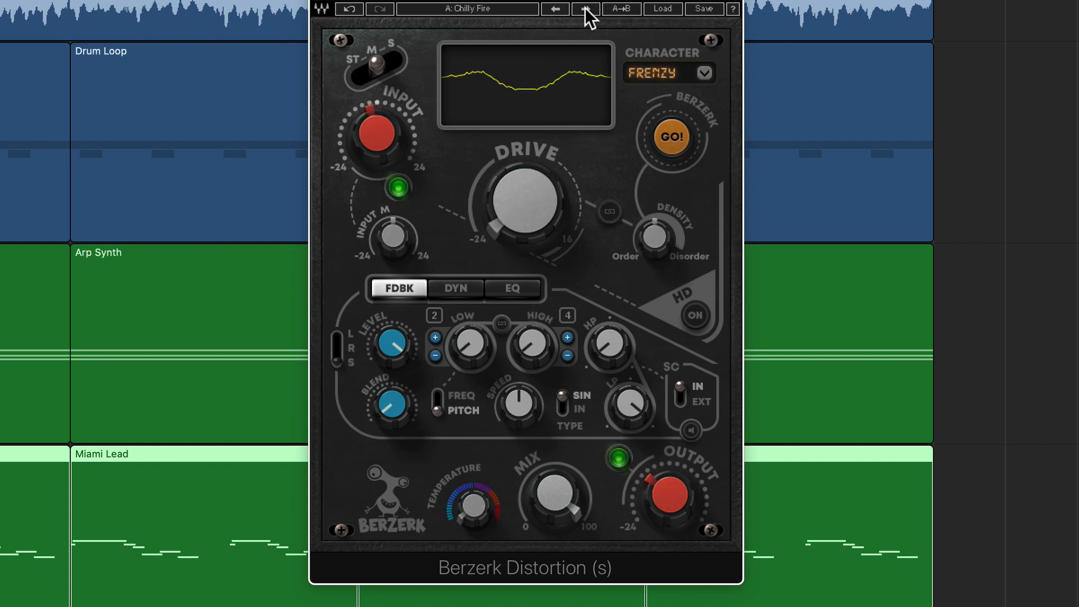
pyautogui.click(585, 8)
pyautogui.moveTo(514, 145); pyautogui.dragTo(573, 171)
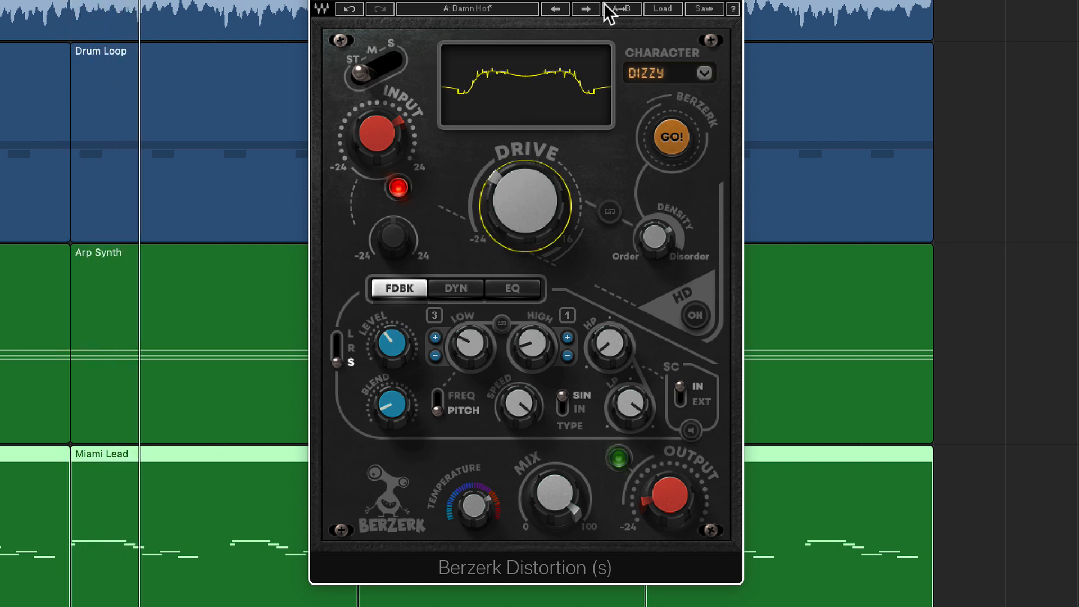
# Audition the Demo-Lition and Don't Scream At Me presets, lowering the Drive to about -0.2 on Don't Scream At Me.
pyautogui.click(585, 8)
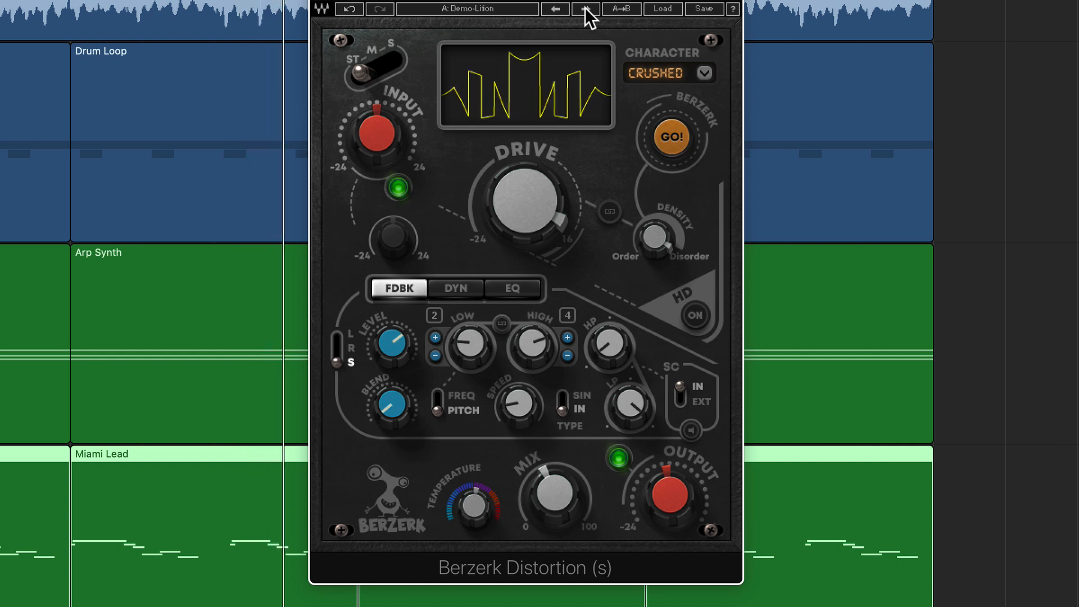
pyautogui.click(584, 7)
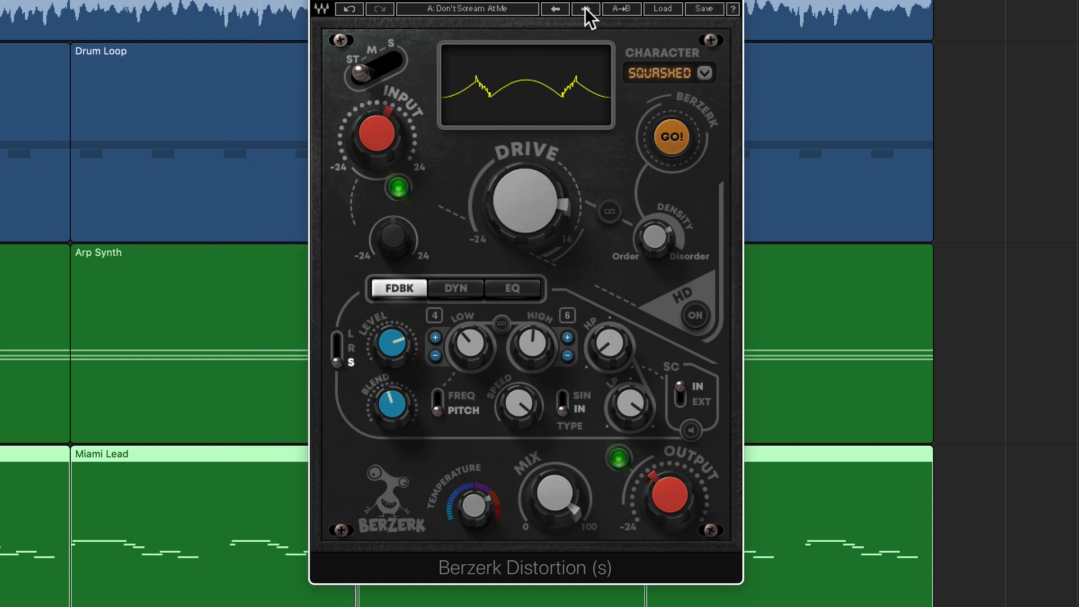
pyautogui.moveTo(525, 200); pyautogui.dragTo(526, 222)
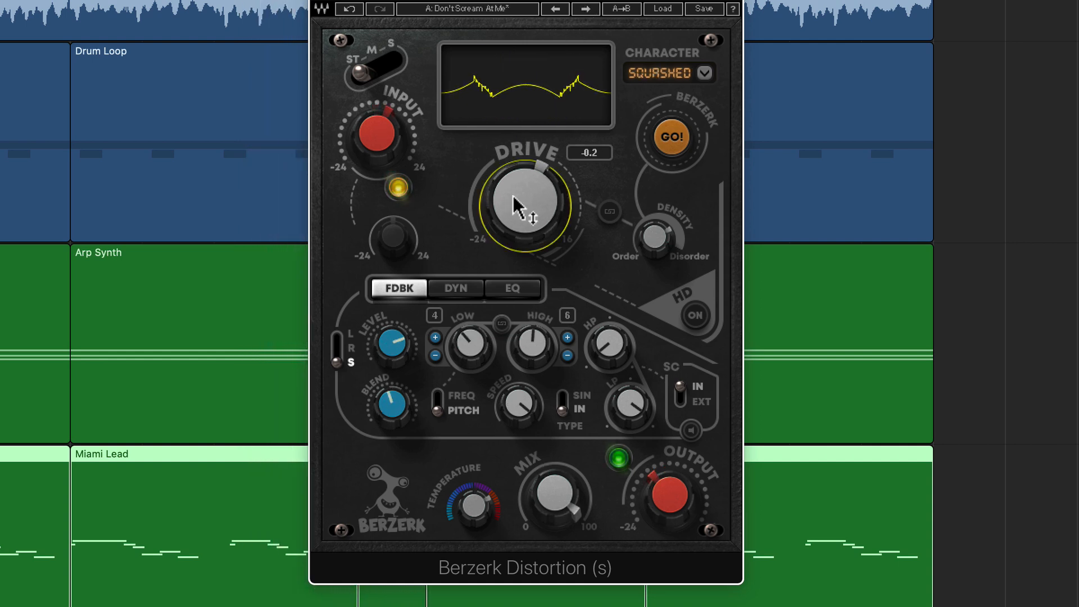
# Step past Hornet Sting and Huge-ifier to the Mini-fier preset, raise its Drive and set the Mix to about 81.9.
pyautogui.click(589, 9)
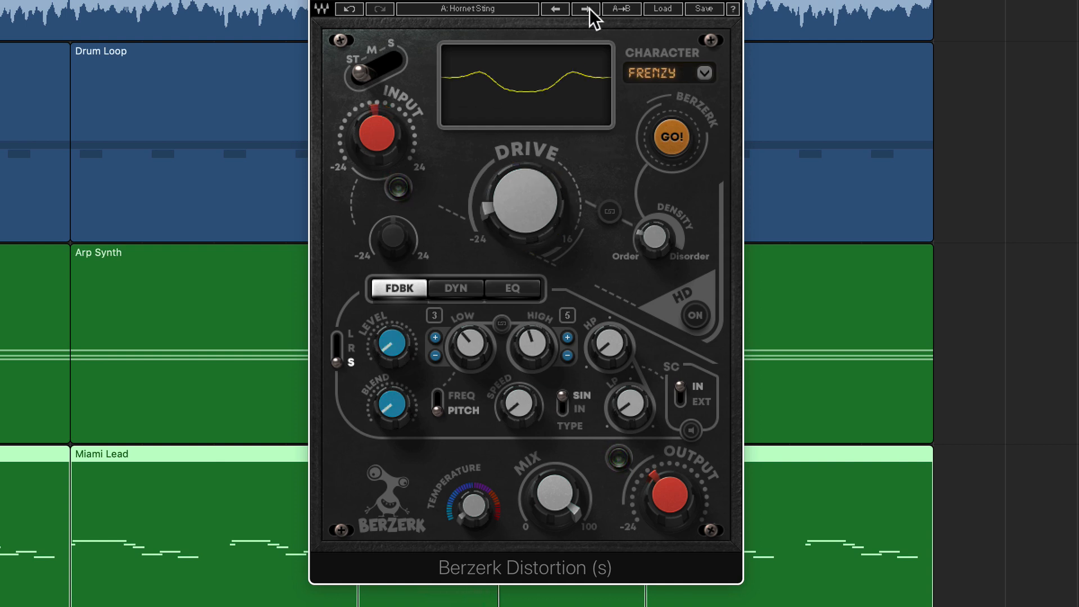
pyautogui.click(587, 9)
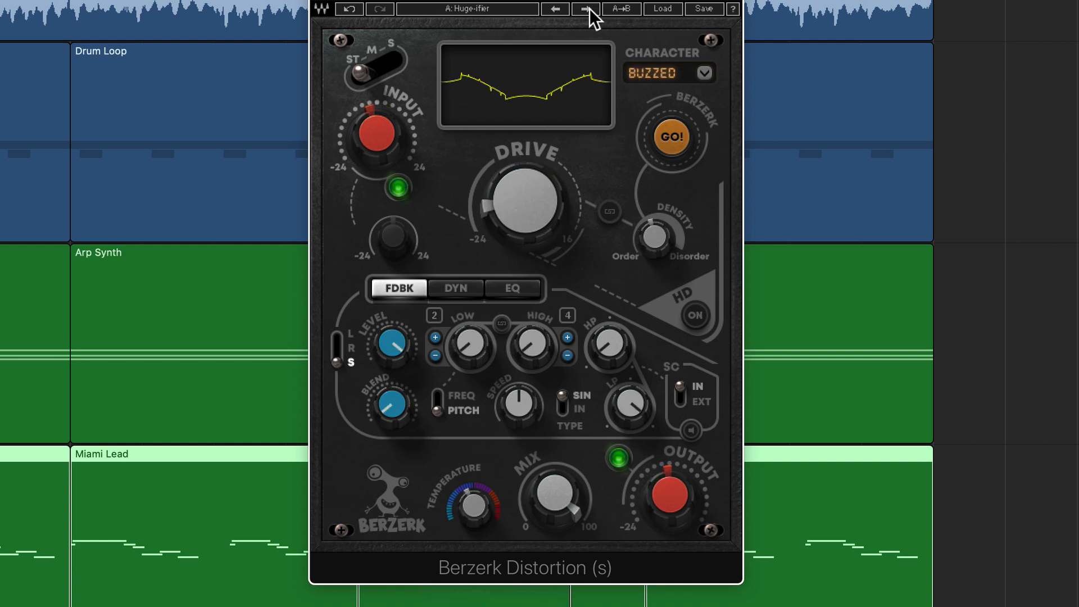
pyautogui.click(589, 9)
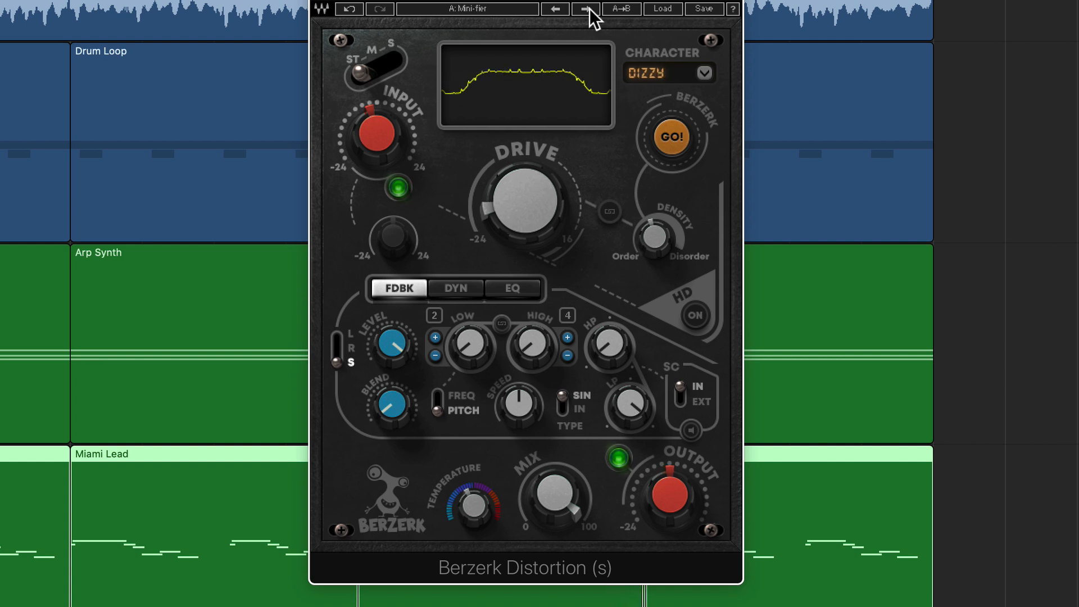
pyautogui.moveTo(525, 200); pyautogui.dragTo(525, 177)
pyautogui.moveTo(555, 495); pyautogui.dragTo(555, 504)
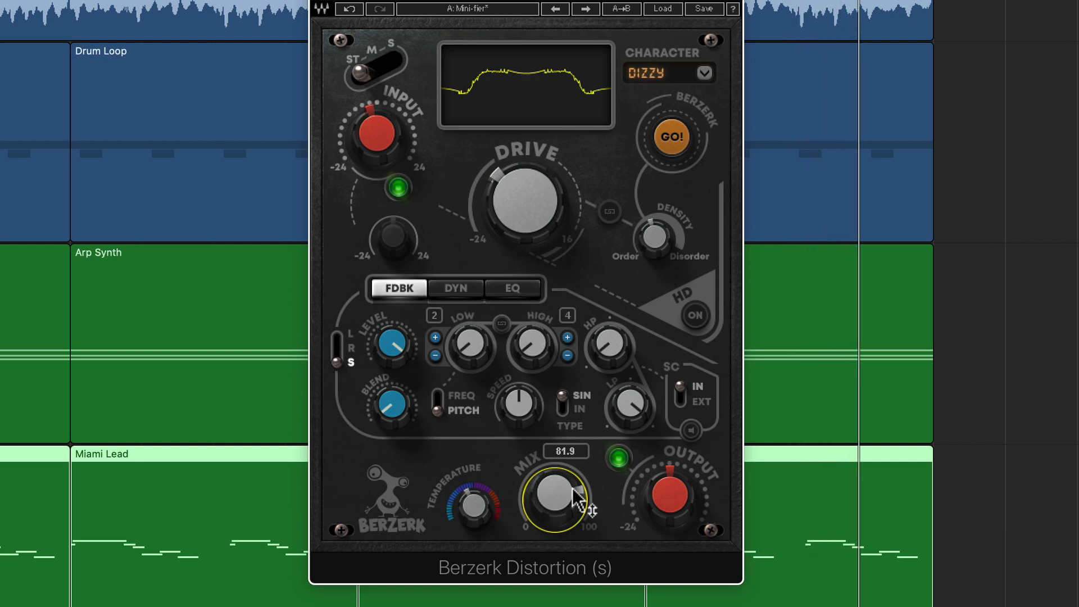
pyautogui.click(585, 10)
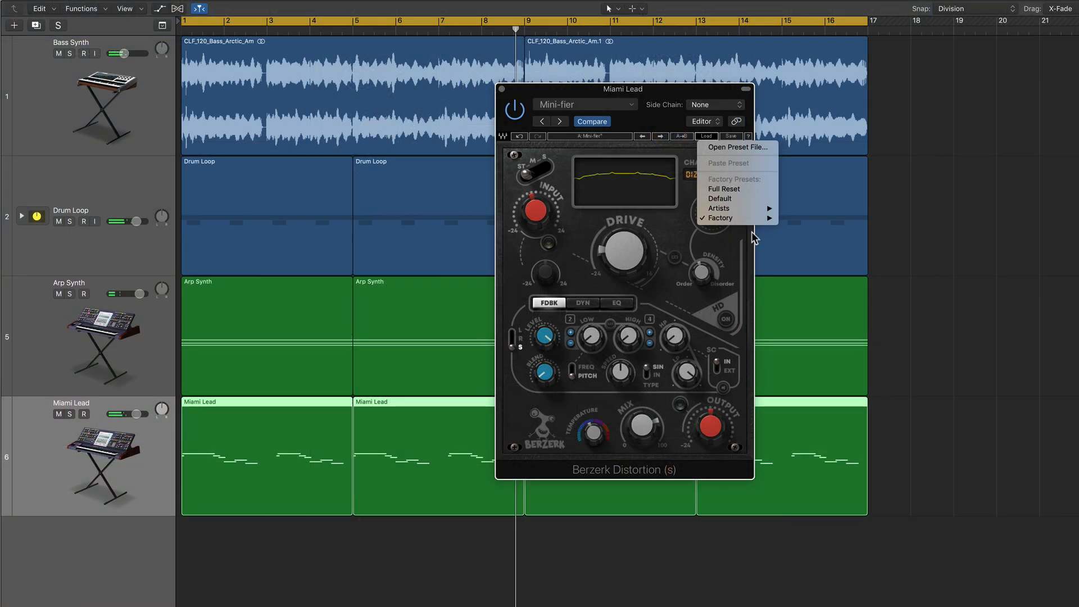
pyautogui.moveTo(755, 221)
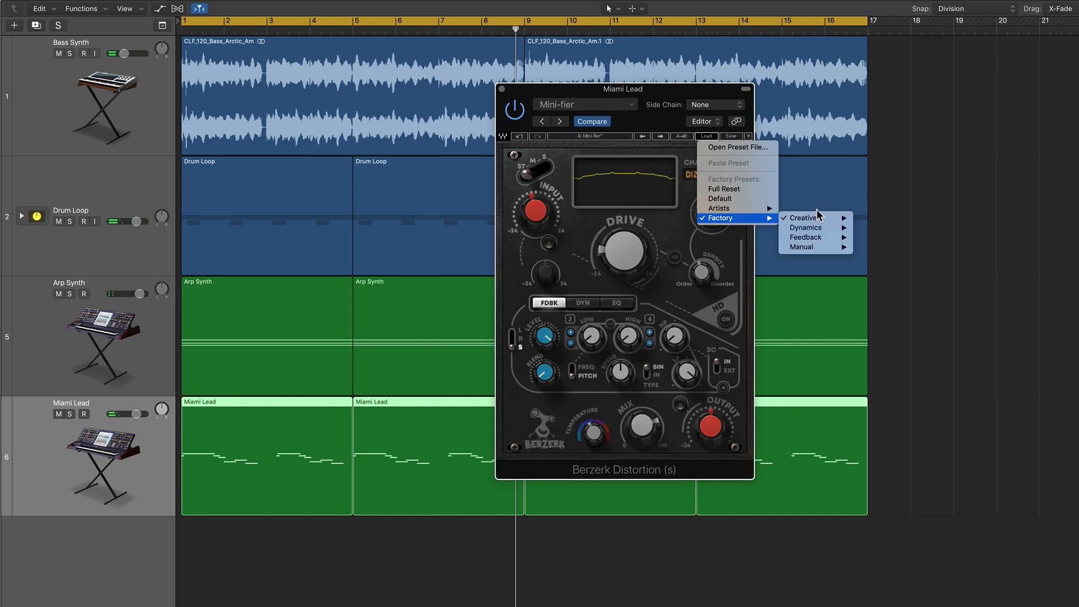
pyautogui.moveTo(817, 217)
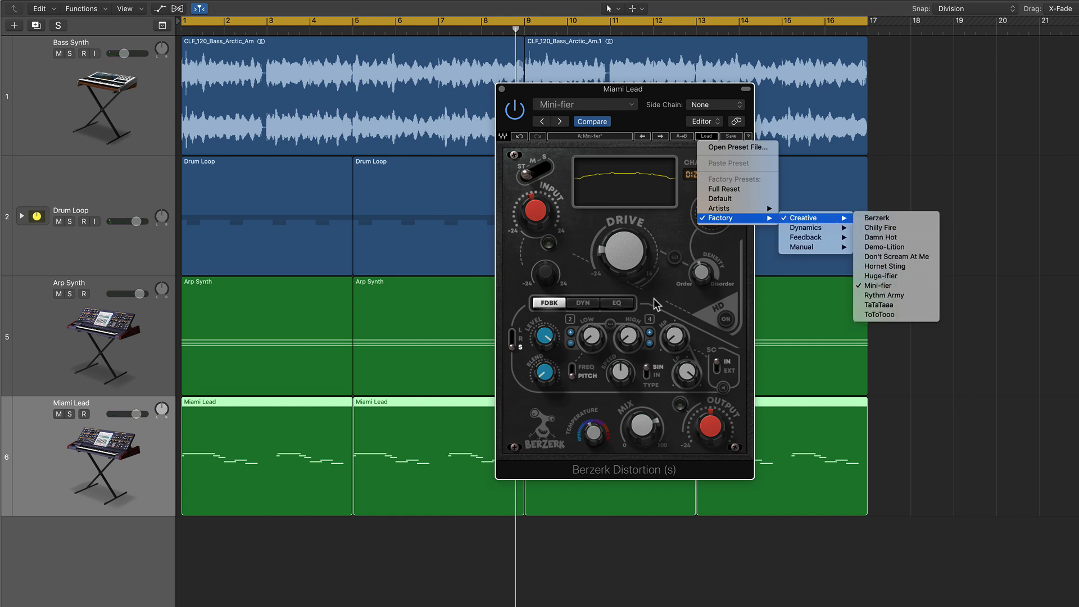
pyautogui.press('Escape')
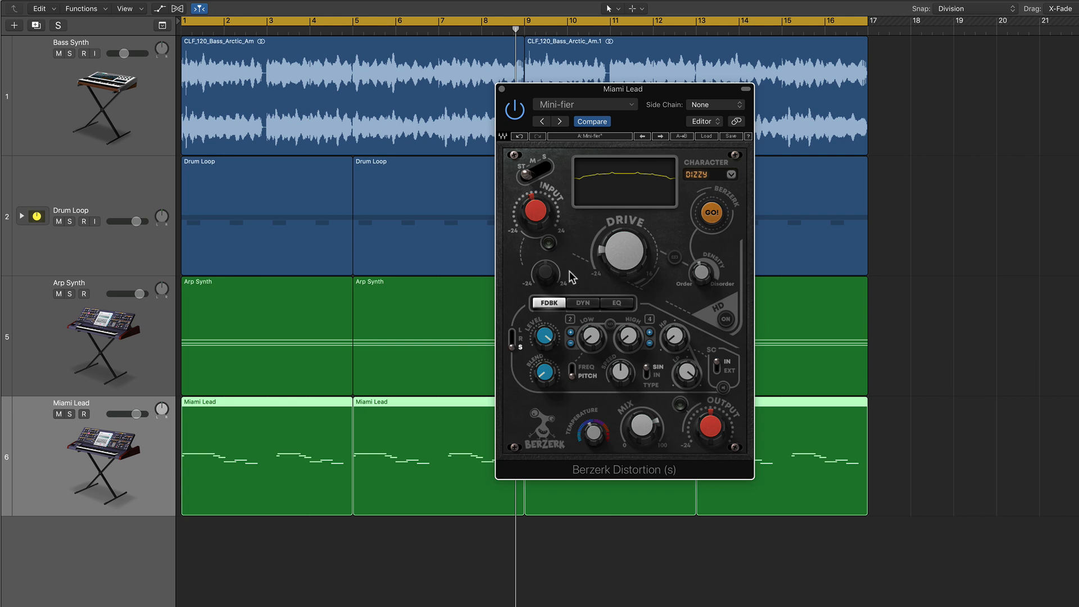
# Audition Miami Lead soloed from the start of the project, and return it to the full mix with its track volume slightly lowered.
pyautogui.click(70, 414)
pyautogui.press('Return')
pyautogui.press('space')
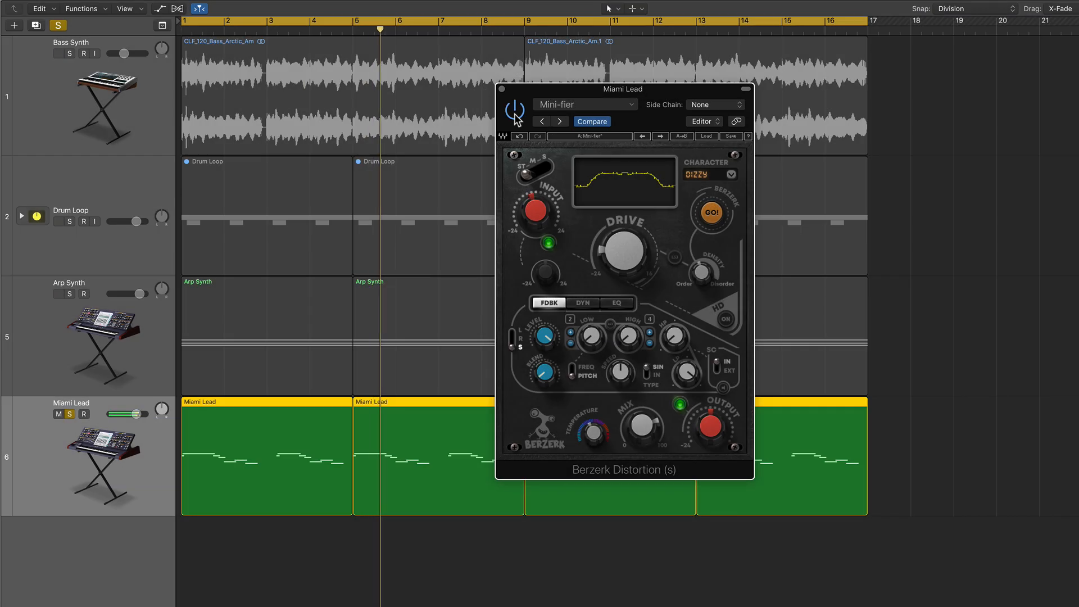
pyautogui.click(70, 414)
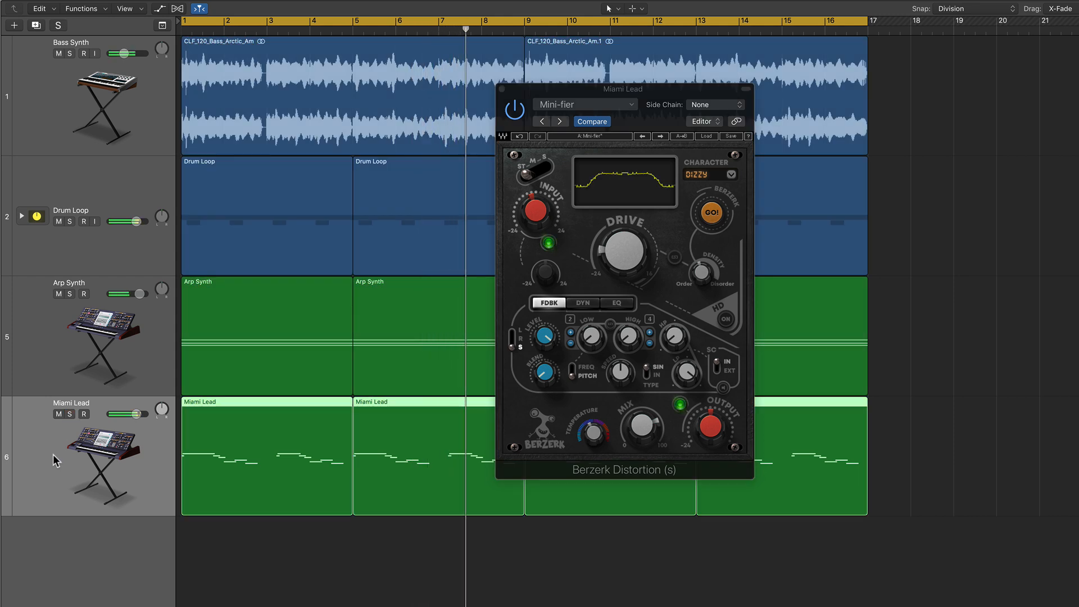
pyautogui.moveTo(136, 414); pyautogui.dragTo(131, 416)
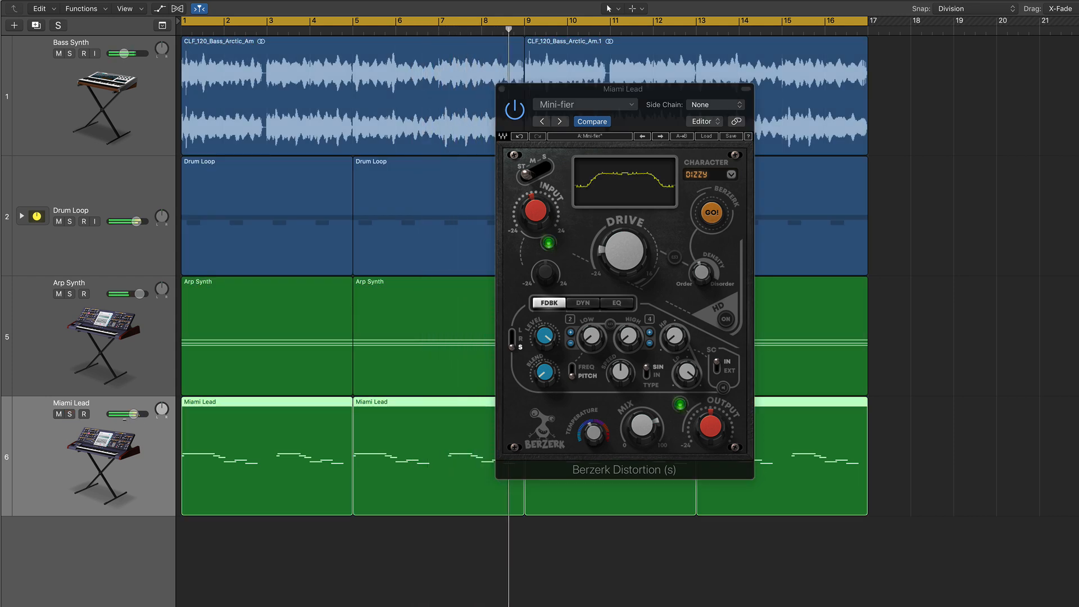